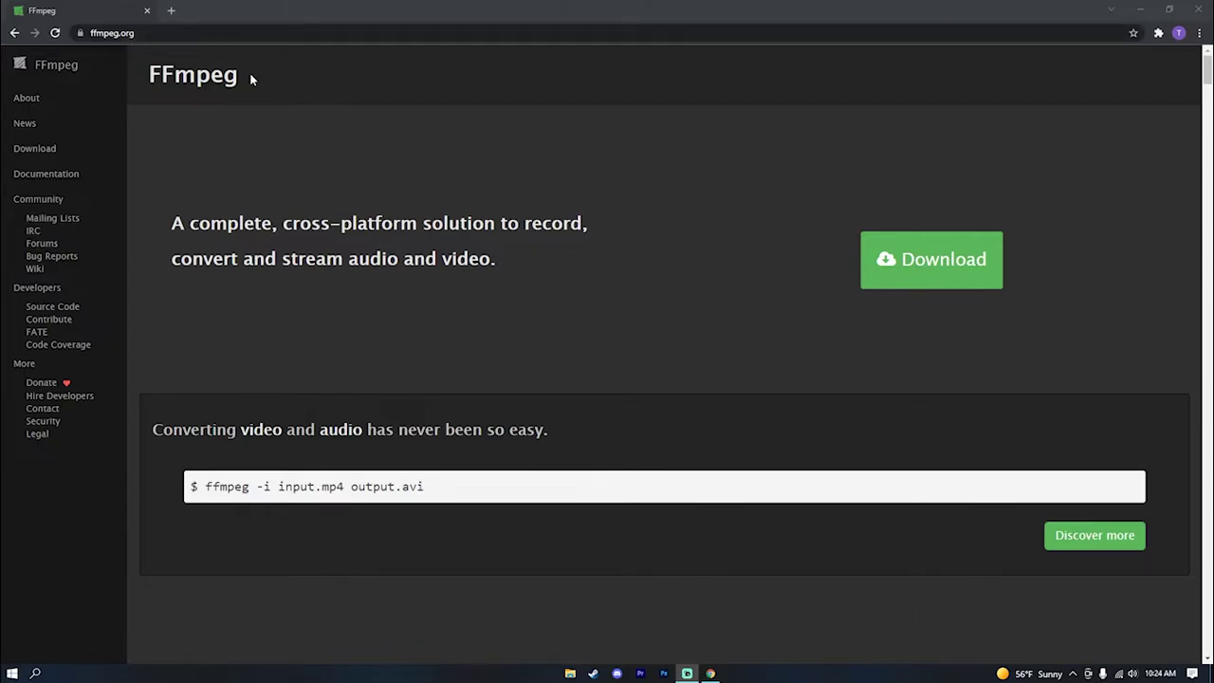
# Step: Open the FFmpeg download page from the ffmpeg.org home page and go to the packages and executable files
pyautogui.click(119, 33)
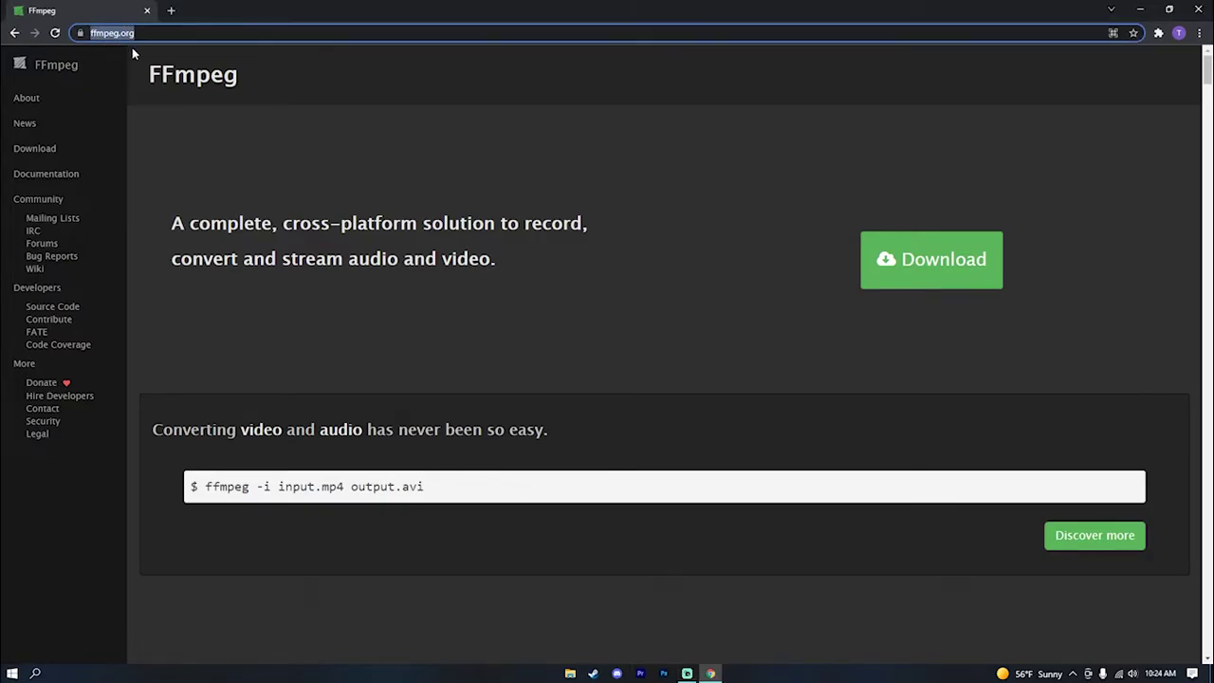
pyautogui.click(298, 167)
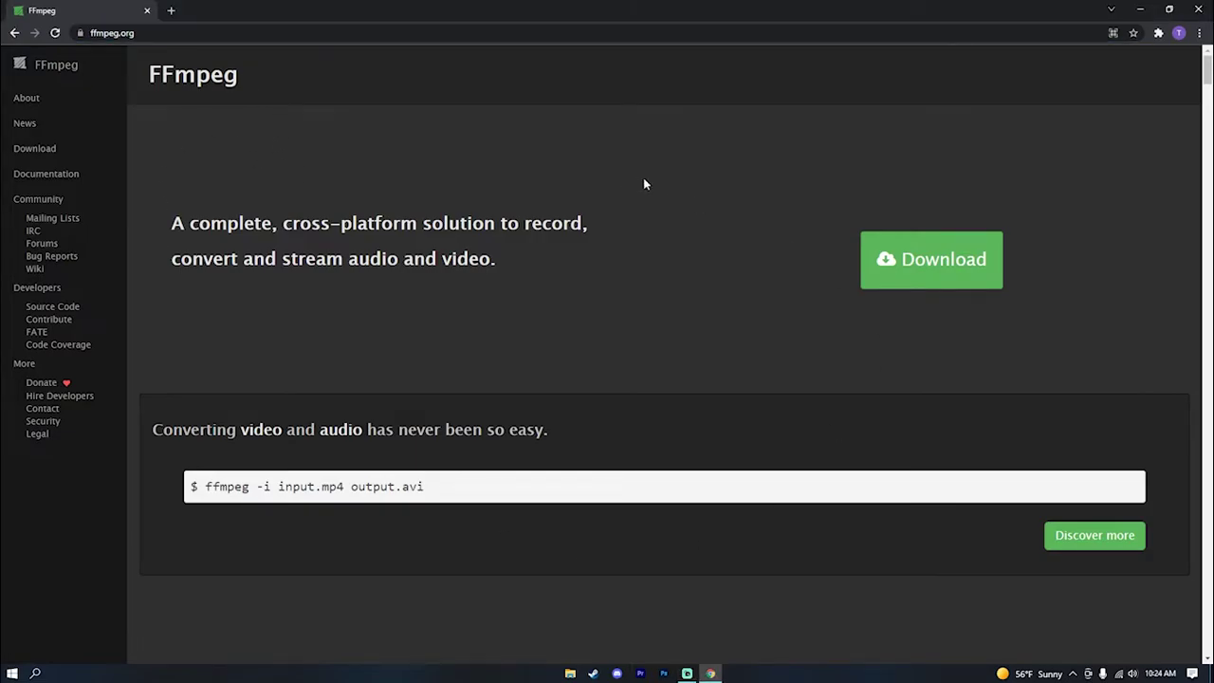
pyautogui.click(912, 258)
pyautogui.scroll(-2, 386, 190)
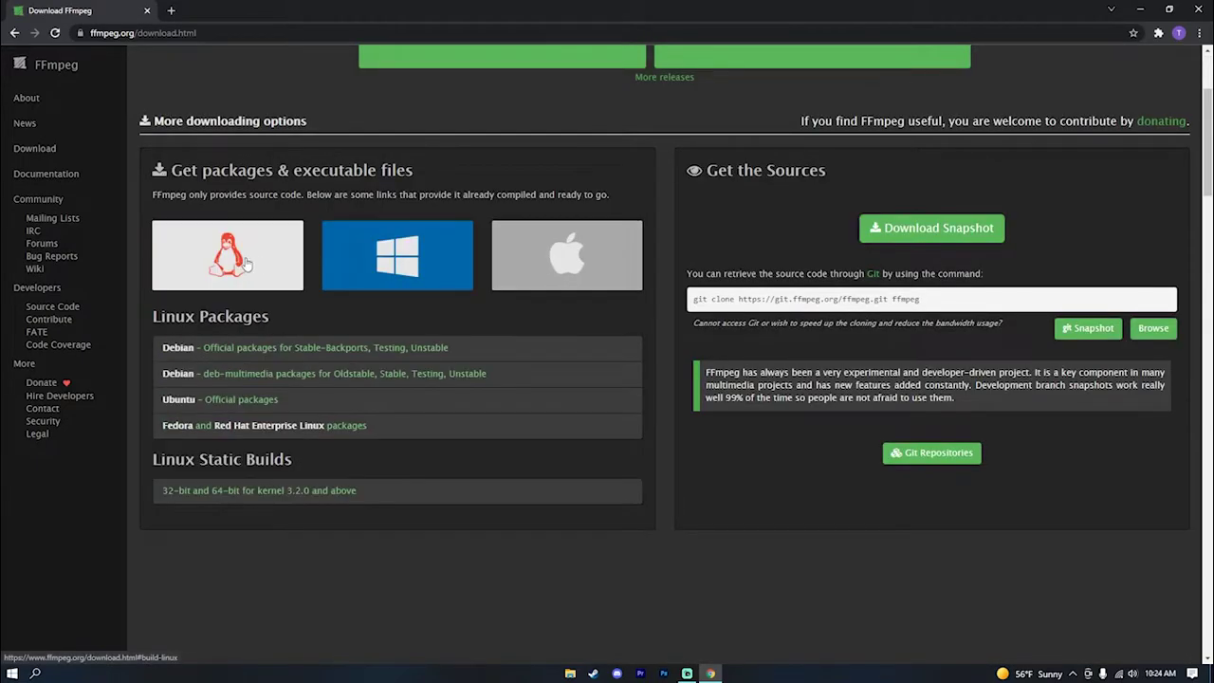
# Step: Choose Windows as the platform and open the Windows builds from gyan.dev
pyautogui.click(396, 258)
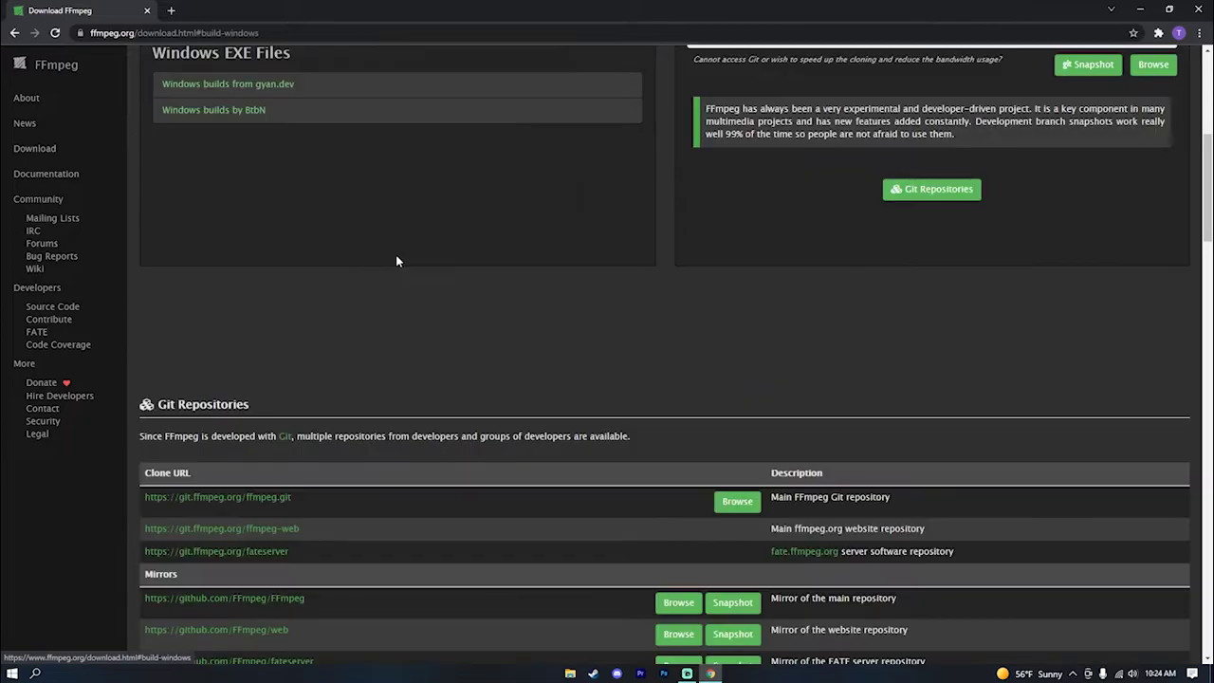
pyautogui.scroll(3, 393, 257)
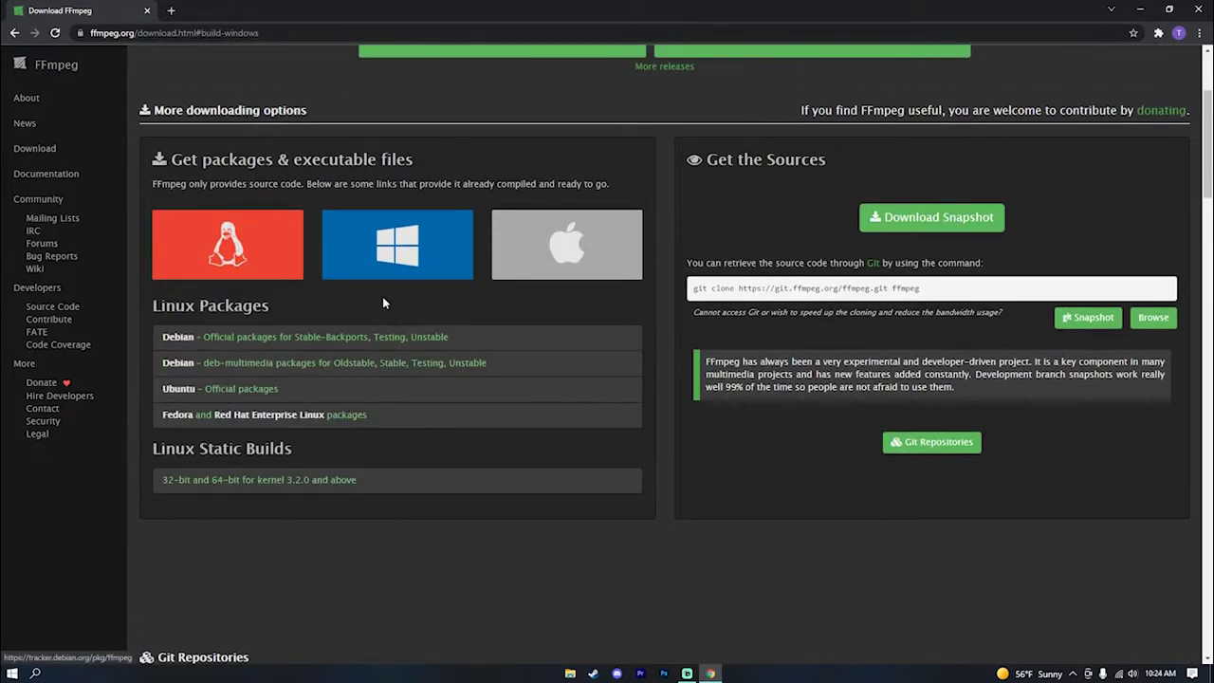
pyautogui.moveTo(372, 273)
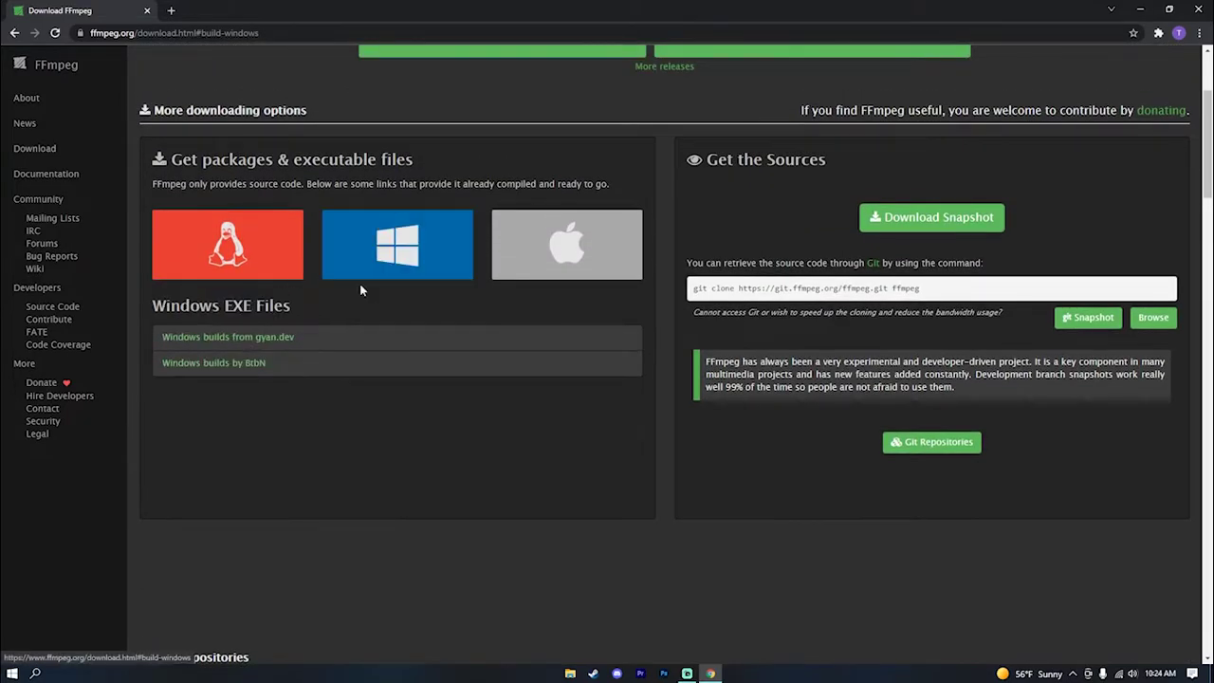
pyautogui.click(278, 341)
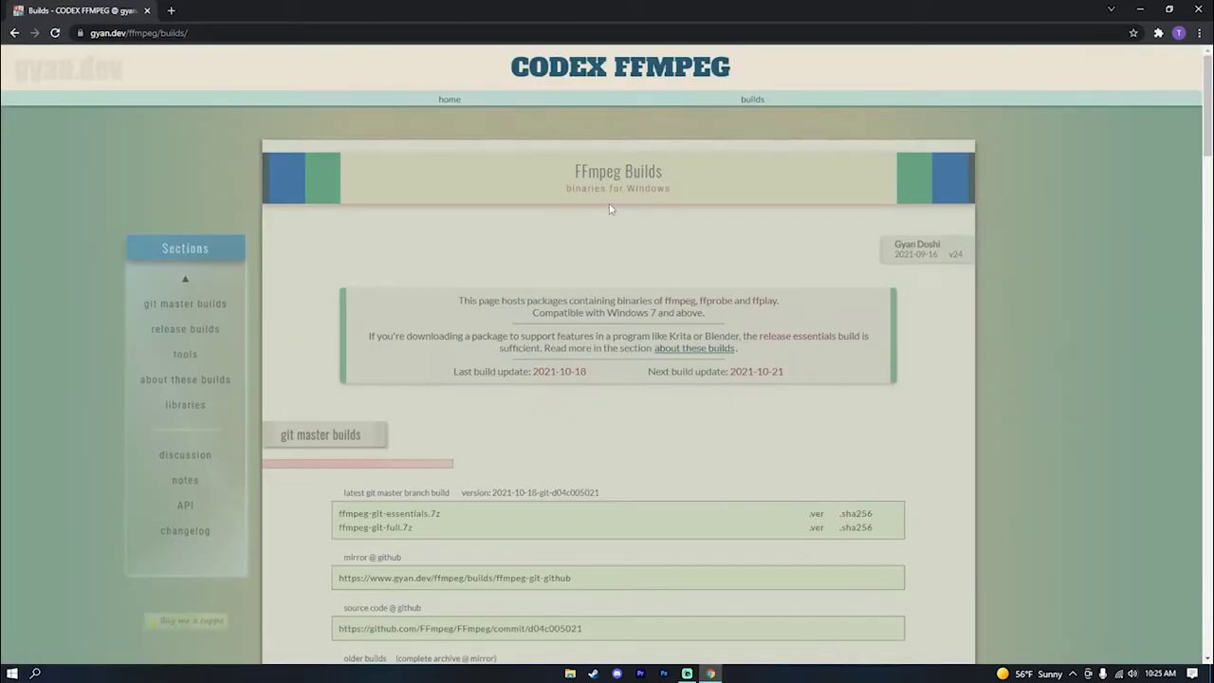
# Step: Download ffmpeg-2021-10-18-git-d04c005021-essentials_build.zip from the git master build's GitHub mirror and open the archive
pyautogui.scroll(-3, 520, 339)
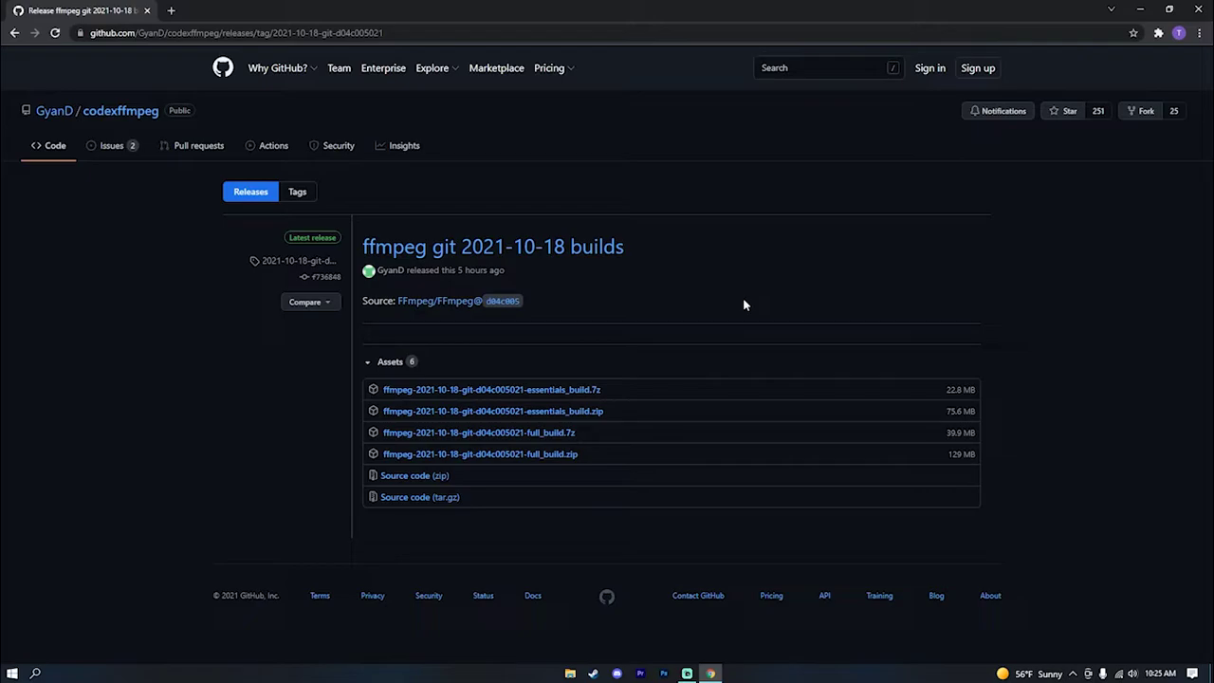
pyautogui.click(564, 414)
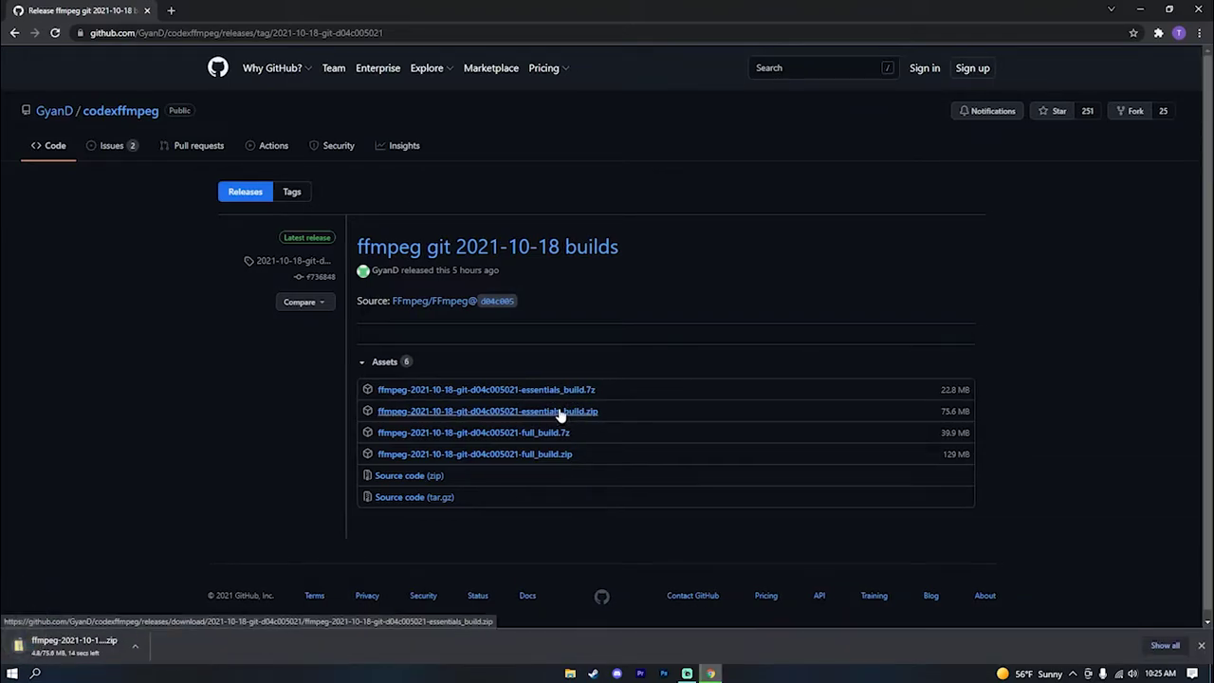
pyautogui.click(28, 650)
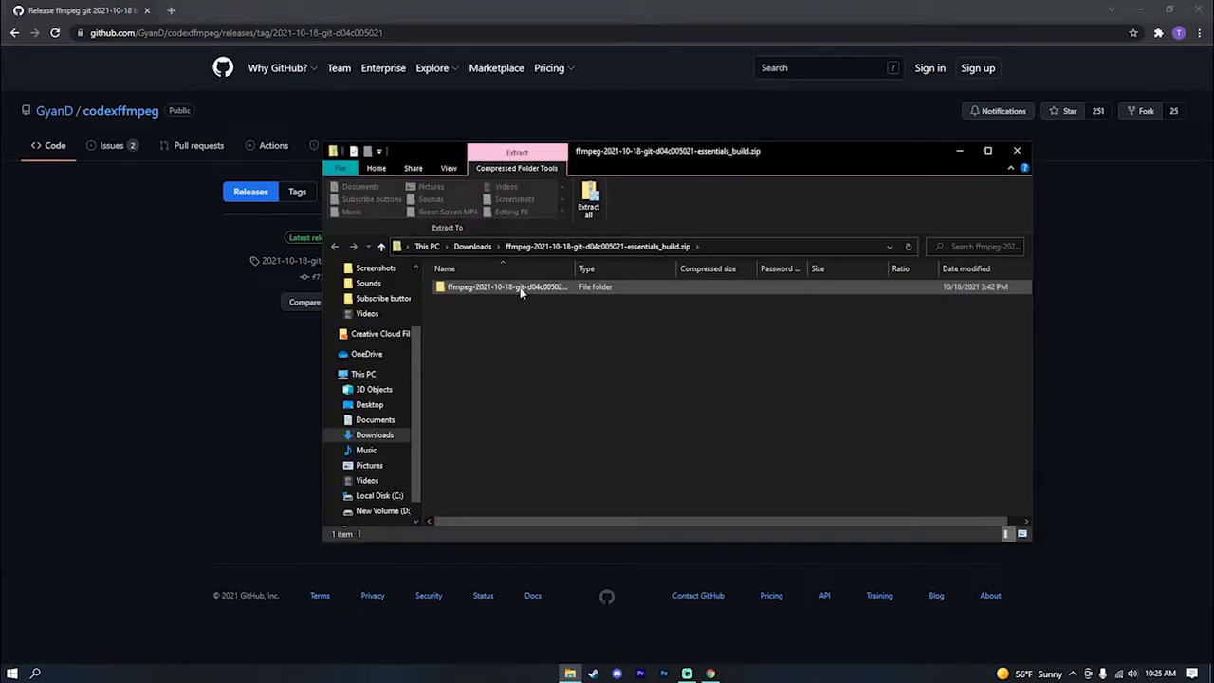
# Step: Copy the ffmpeg build folder inside the downloaded archive
pyautogui.rightClick(518, 288)
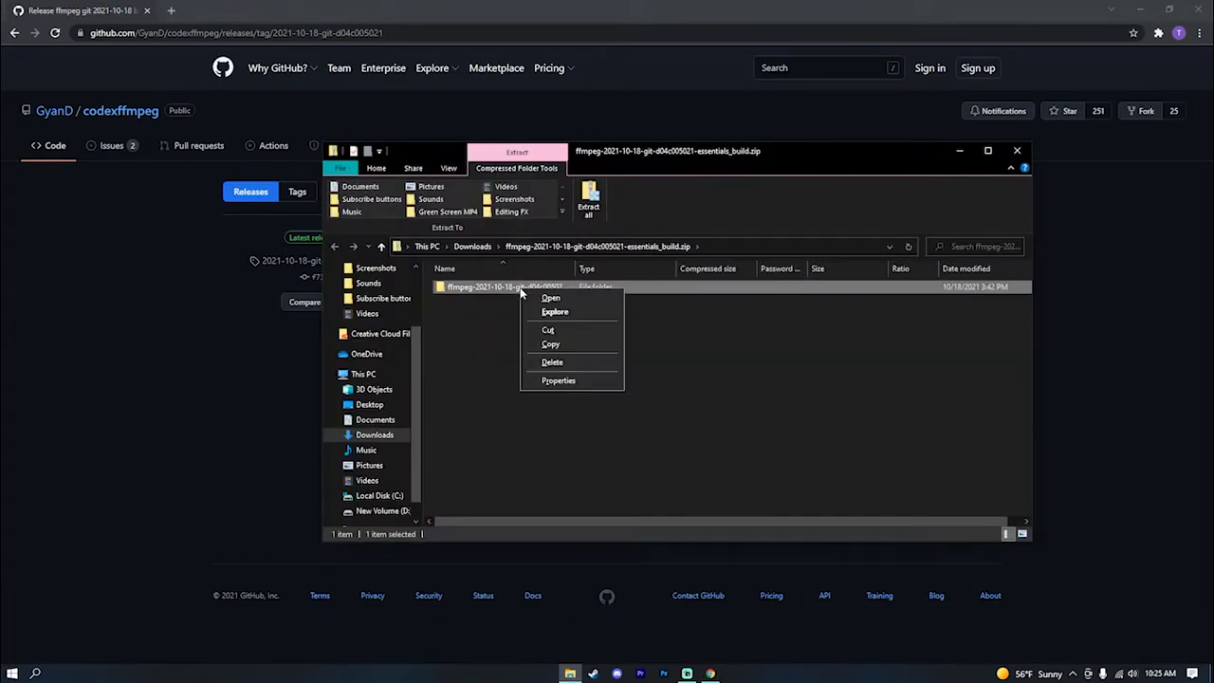
pyautogui.click(495, 291)
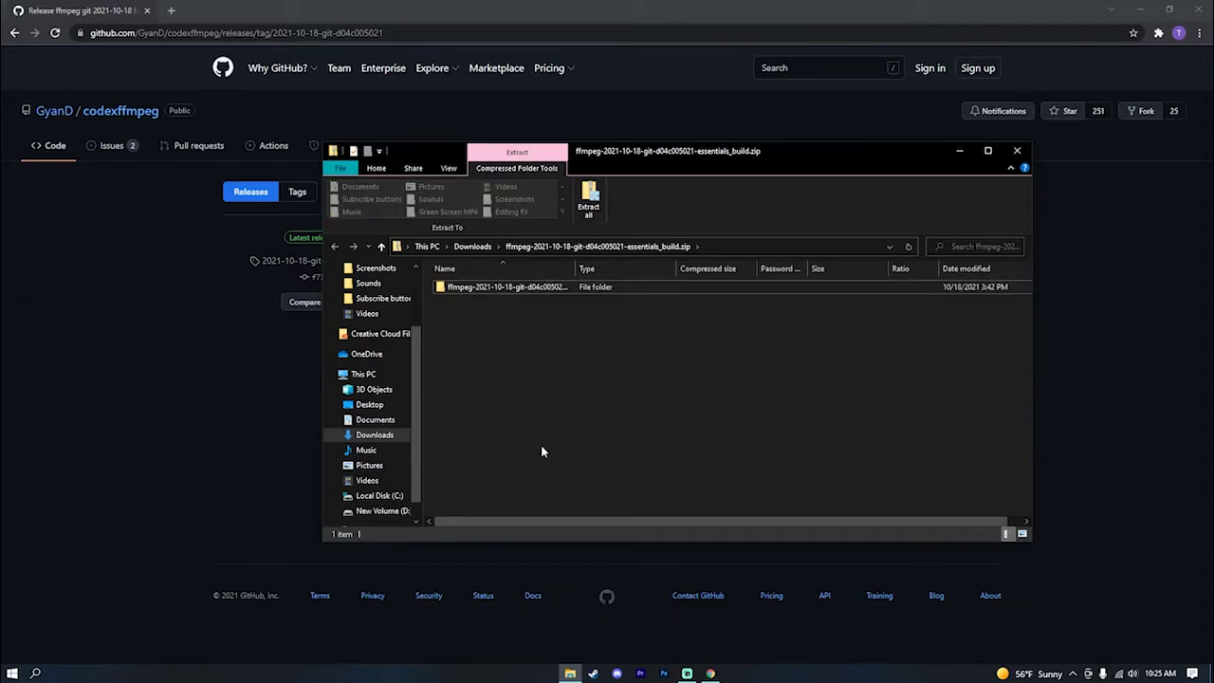
pyautogui.rightClick(519, 289)
pyautogui.click(555, 341)
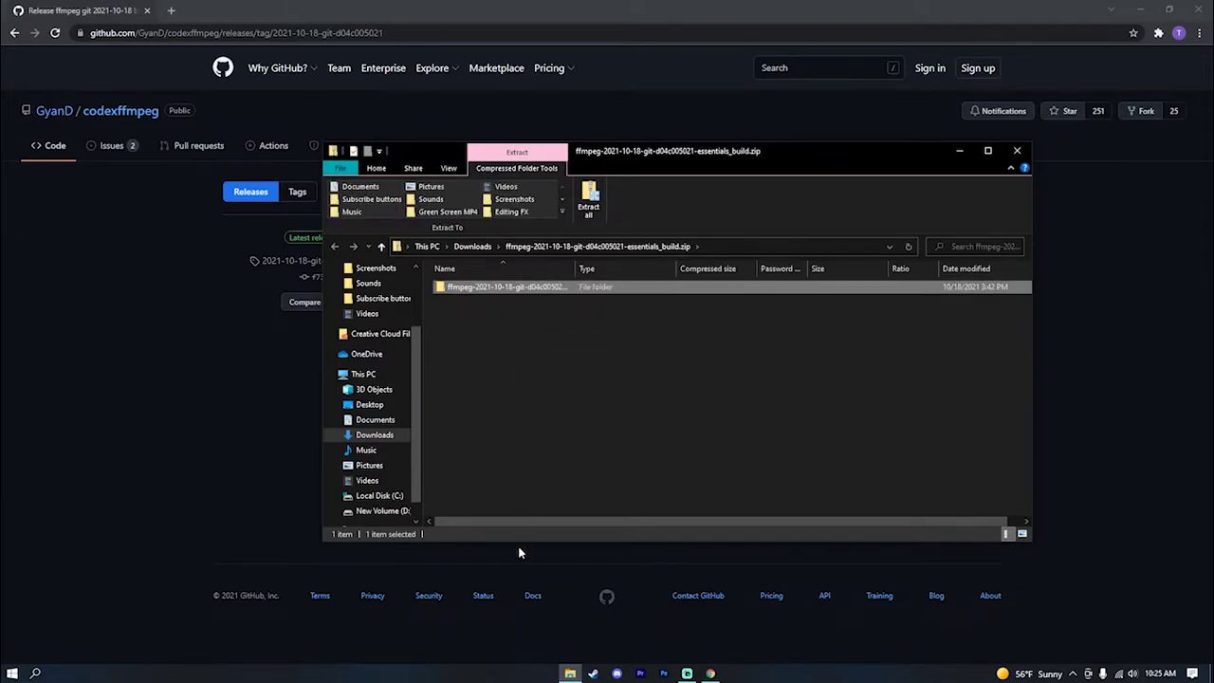
# Step: Open the Program Files (x86) folder on Local Disk (C:) in a new File Explorer window
pyautogui.press('super+e')
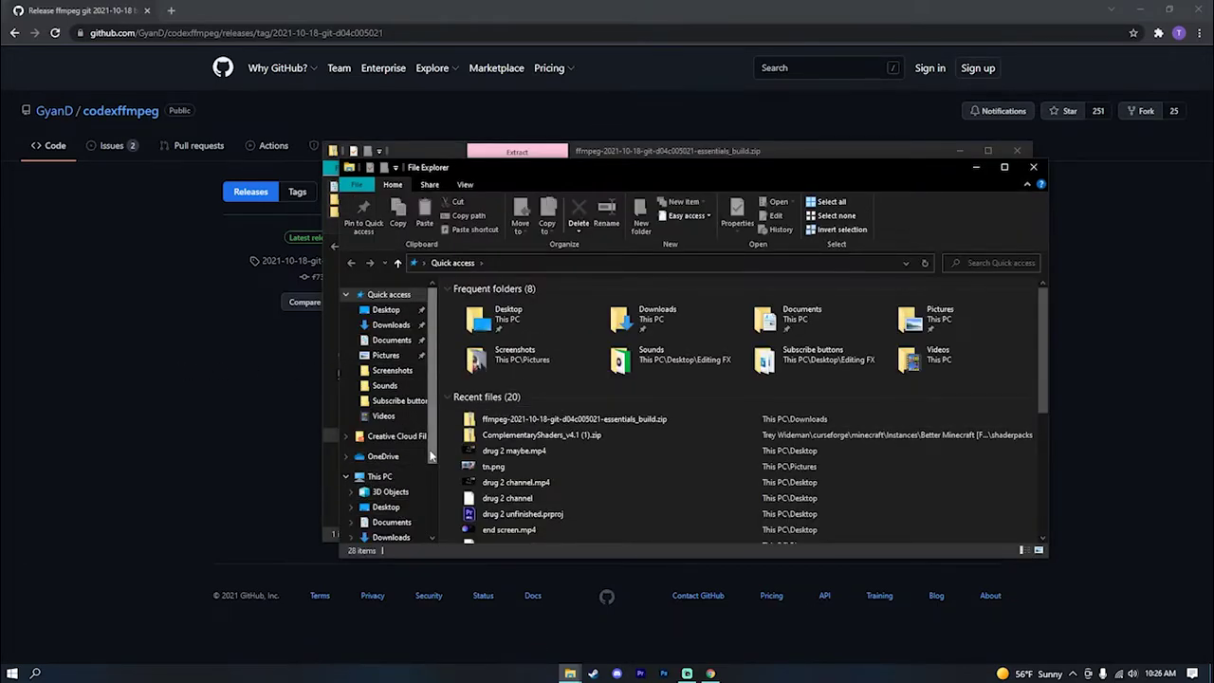
pyautogui.scroll(-3, 408, 498)
pyautogui.click(395, 482)
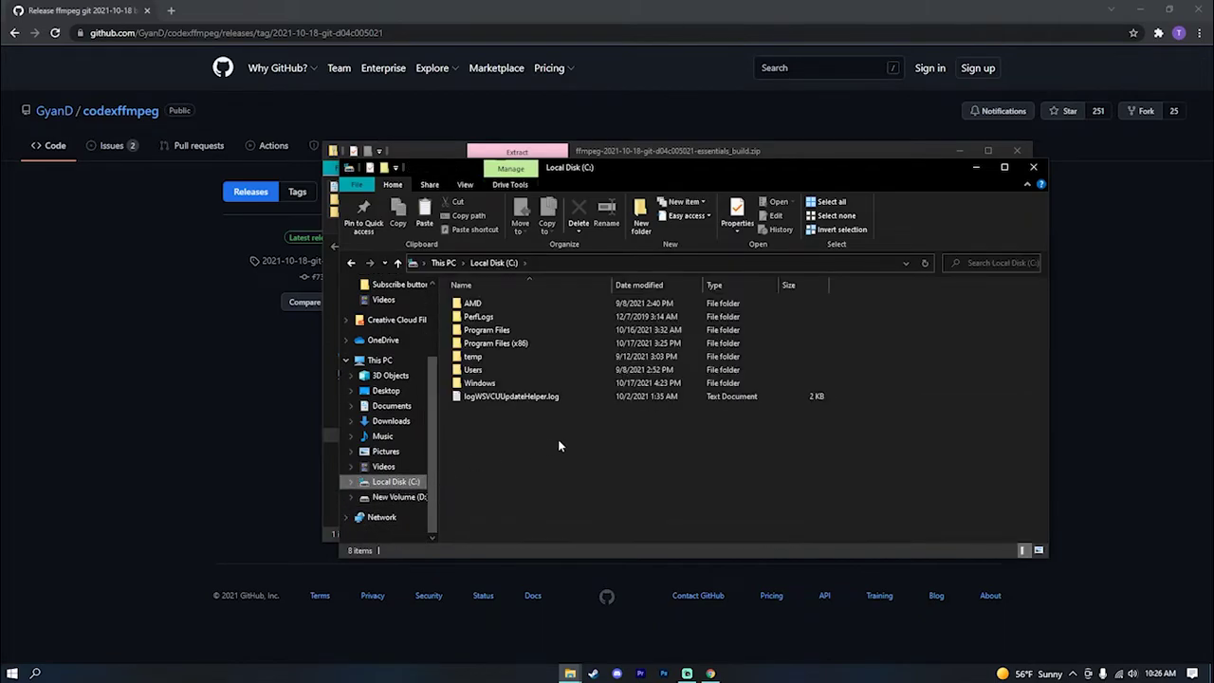
pyautogui.doubleClick(520, 343)
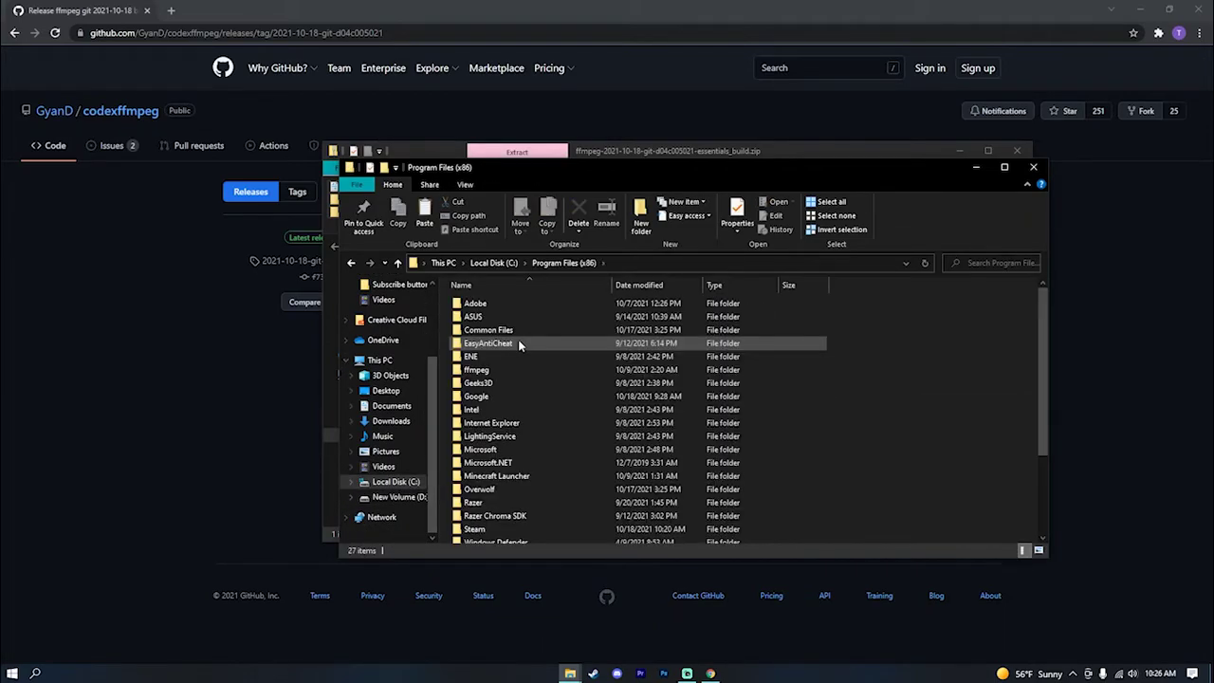
# Step: Look through the Program Files (x86) folder for the ffmpeg folder and check the available paste option
pyautogui.scroll(-3, 551, 434)
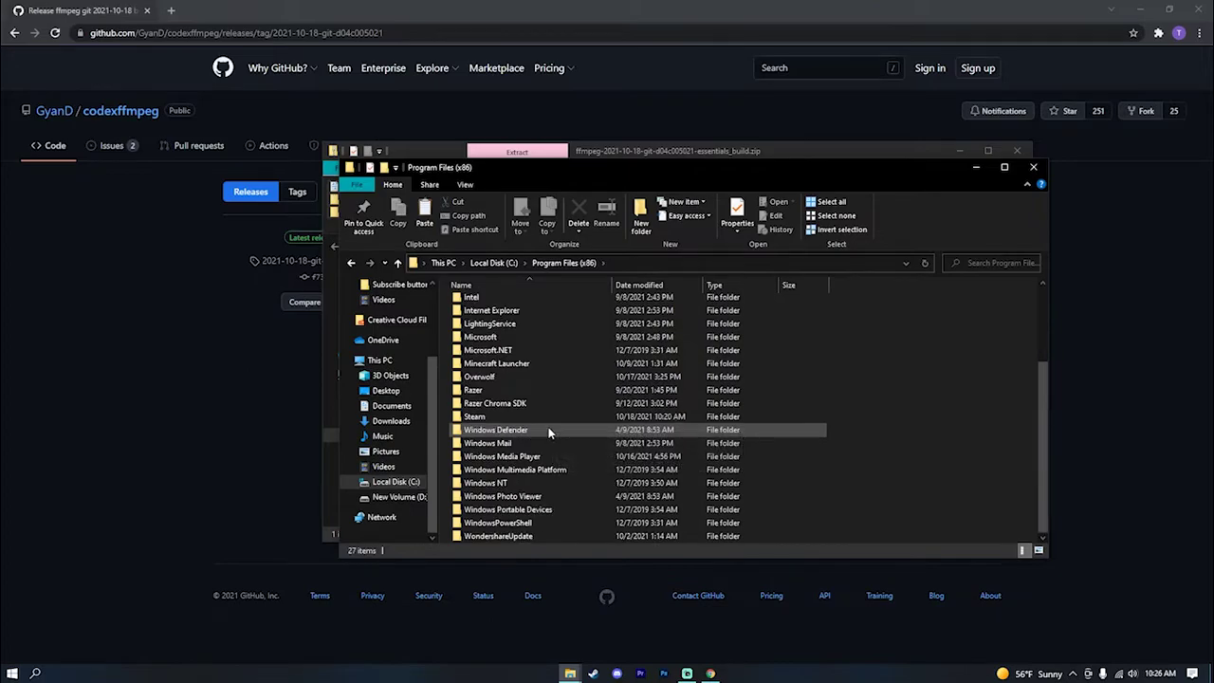
pyautogui.scroll(3, 549, 422)
pyautogui.rightClick(879, 373)
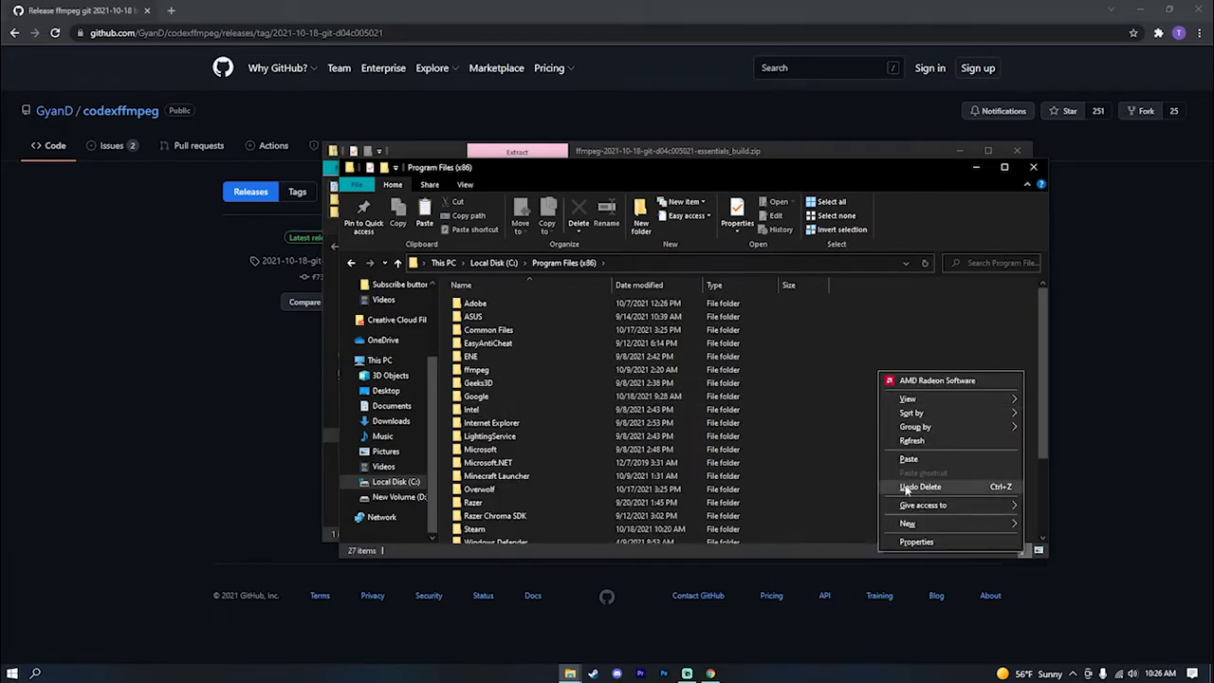
pyautogui.click(872, 347)
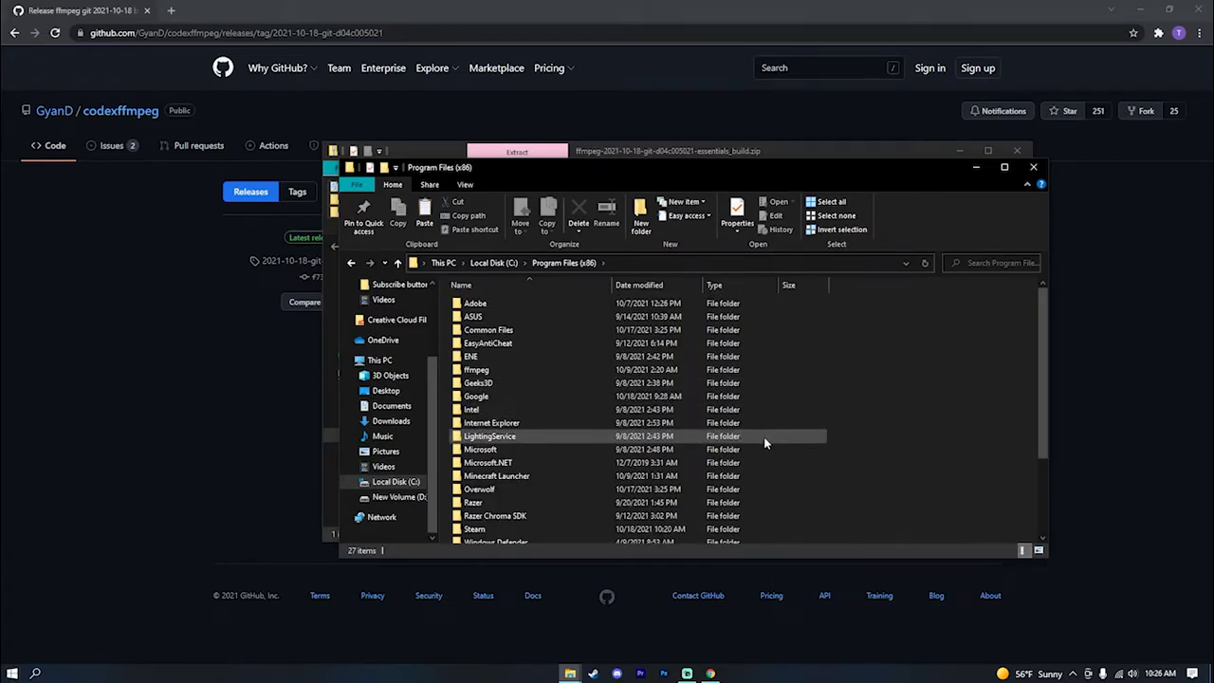
pyautogui.scroll(-3, 512, 359)
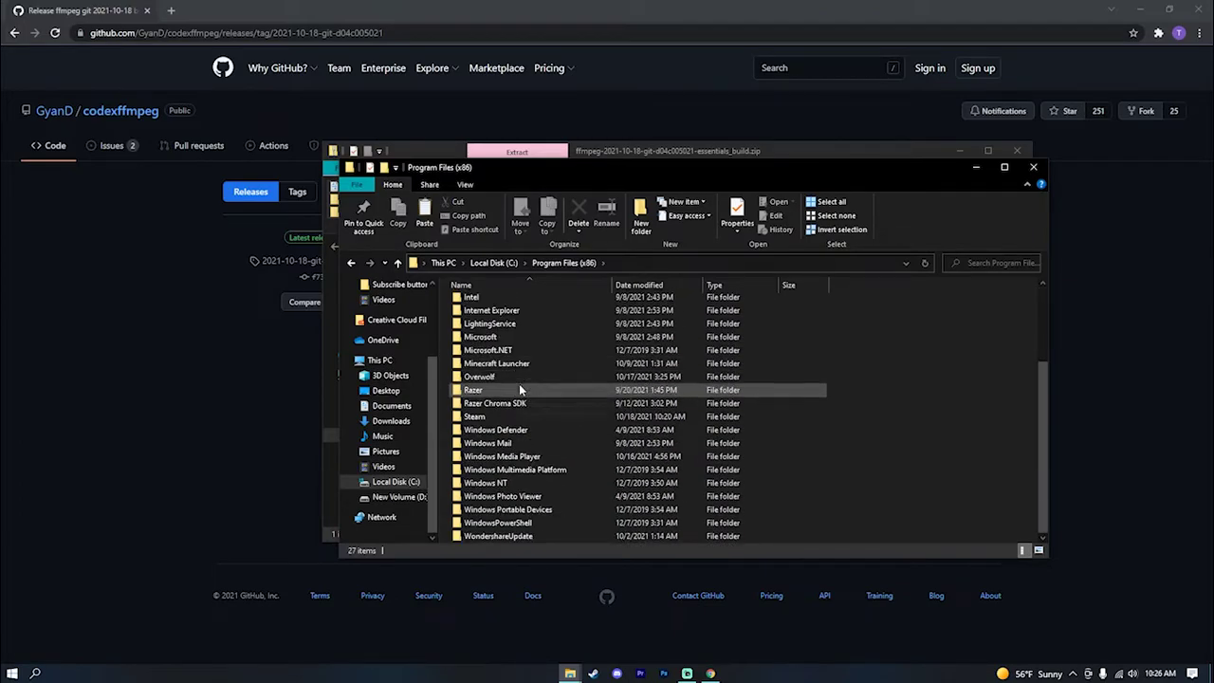
pyautogui.scroll(1, 519, 384)
pyautogui.scroll(2, 510, 415)
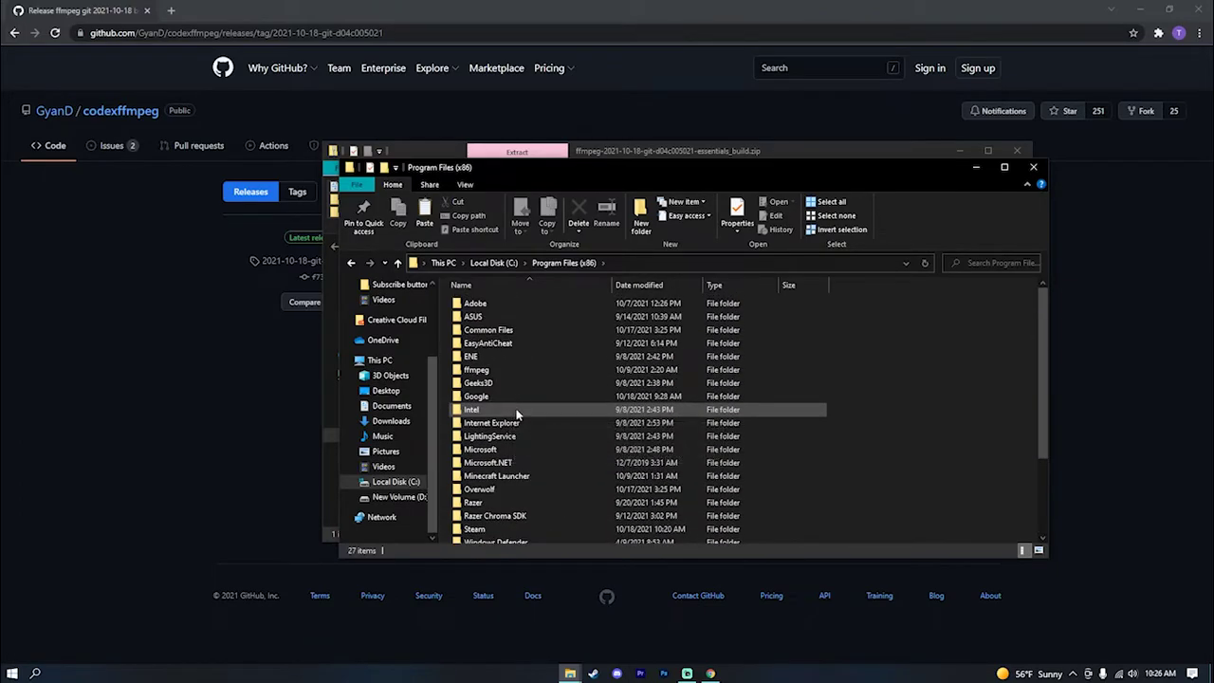
pyautogui.scroll(-3, 517, 446)
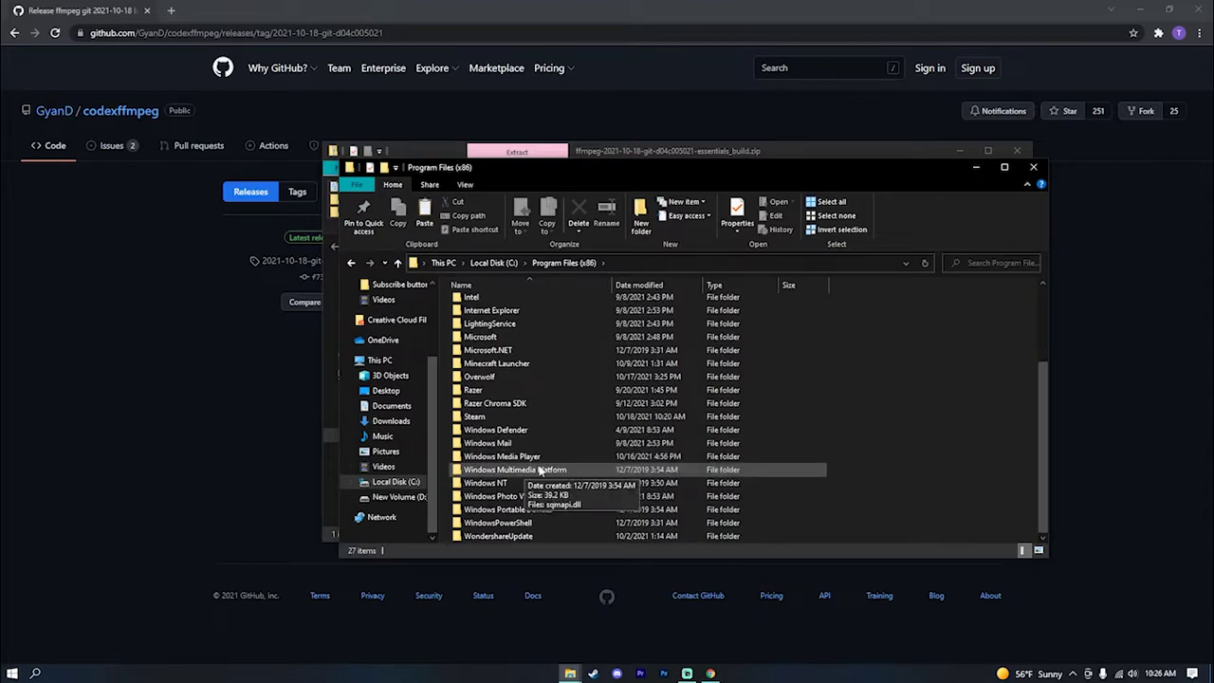
pyautogui.scroll(3, 538, 452)
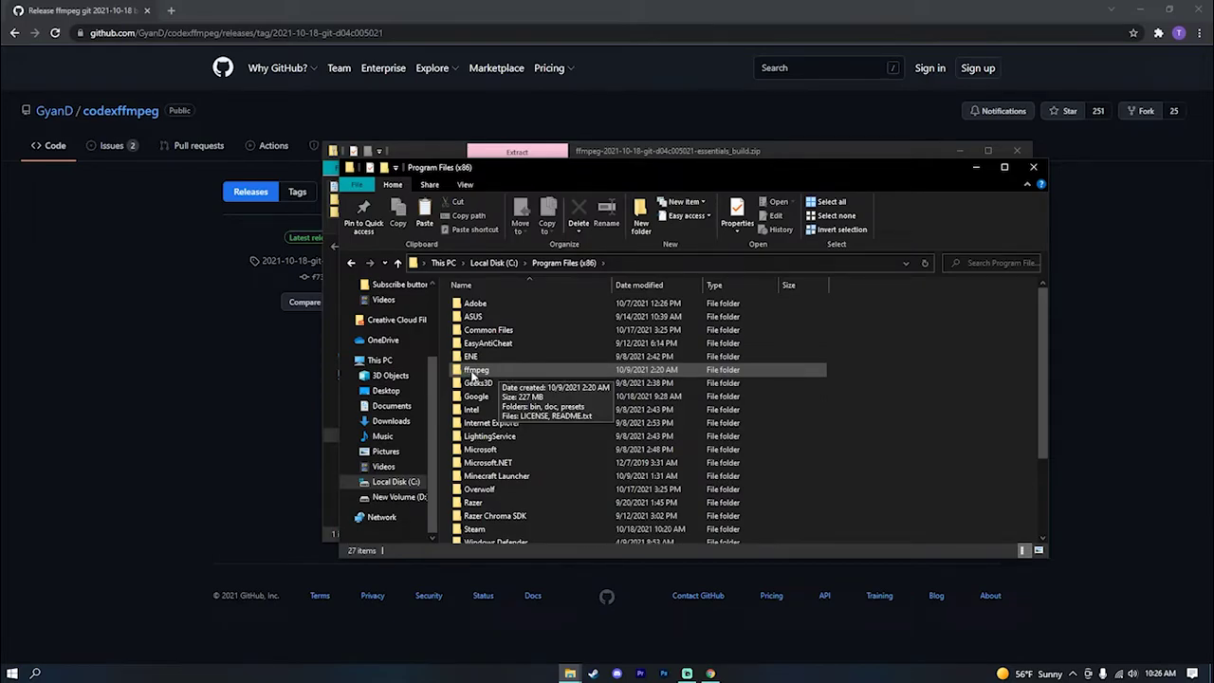
# Step: Clear the Program Files (x86), archive and browser windows away to reveal the desktop
pyautogui.hotkey('alt', 'F4')
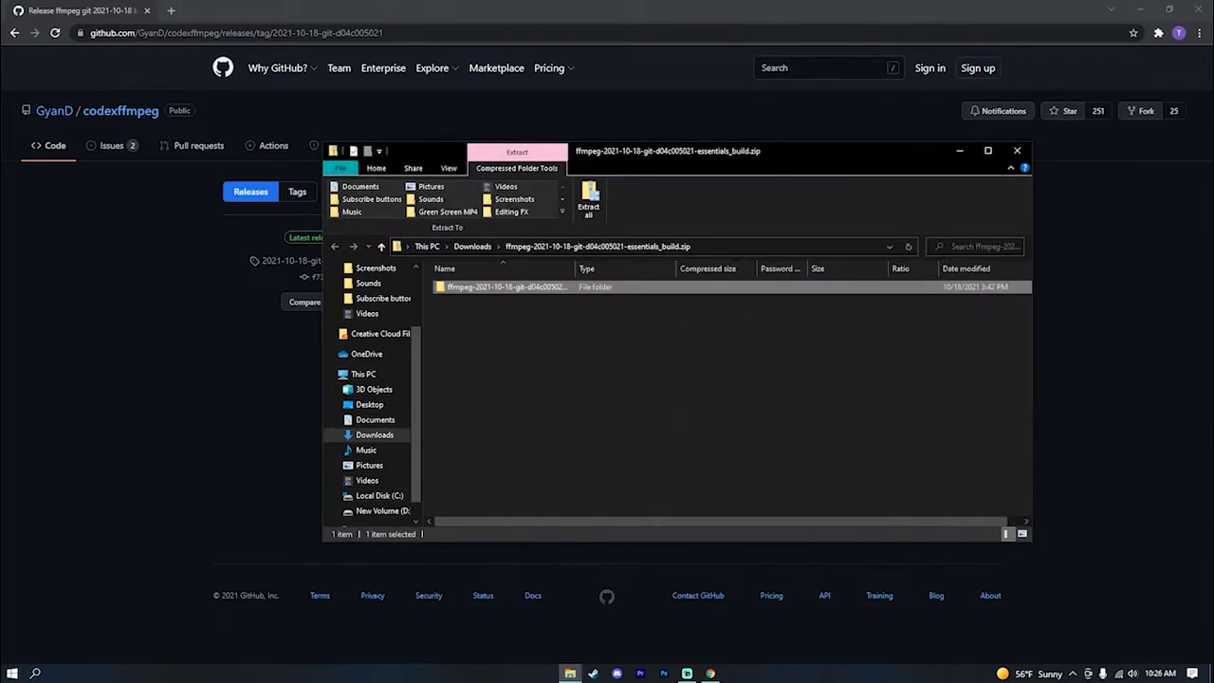
pyautogui.click(710, 672)
pyautogui.click(1016, 150)
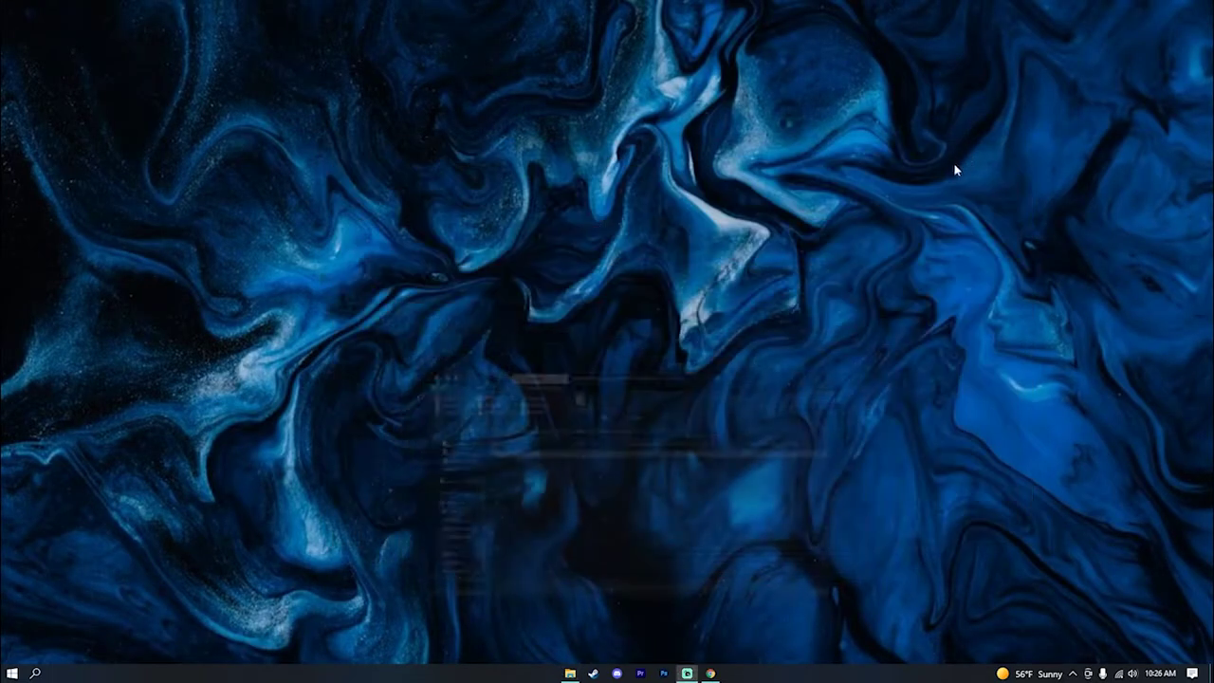
# Step: Turn on the display of desktop icons
pyautogui.rightClick(664, 433)
pyautogui.moveTo(740, 471)
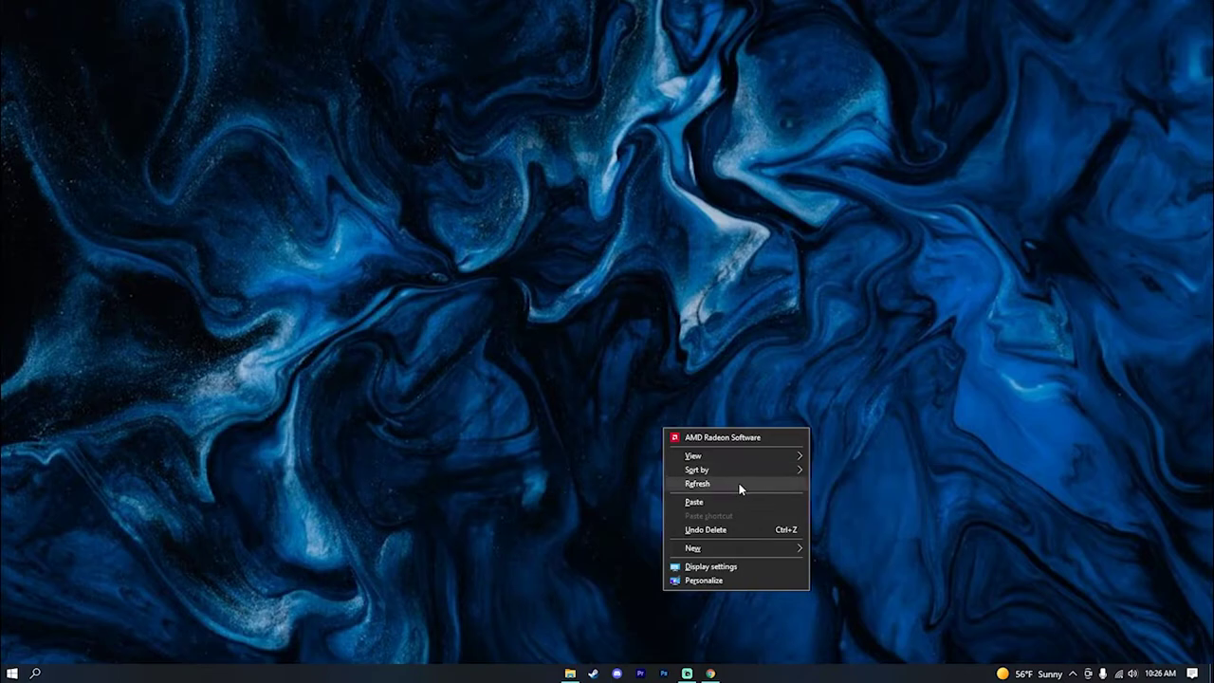
pyautogui.click(848, 539)
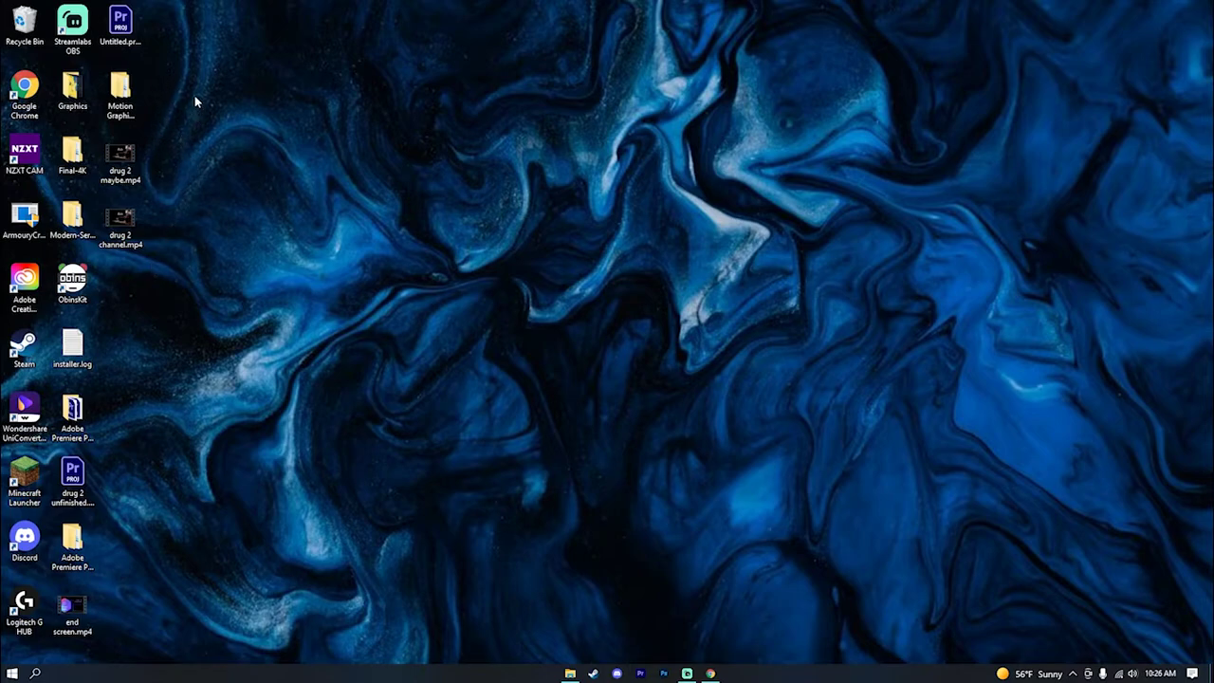
# Step: Open the Minecraft Launcher and start the game with the fabric-loader-1.17.1 installation
pyautogui.doubleClick(25, 479)
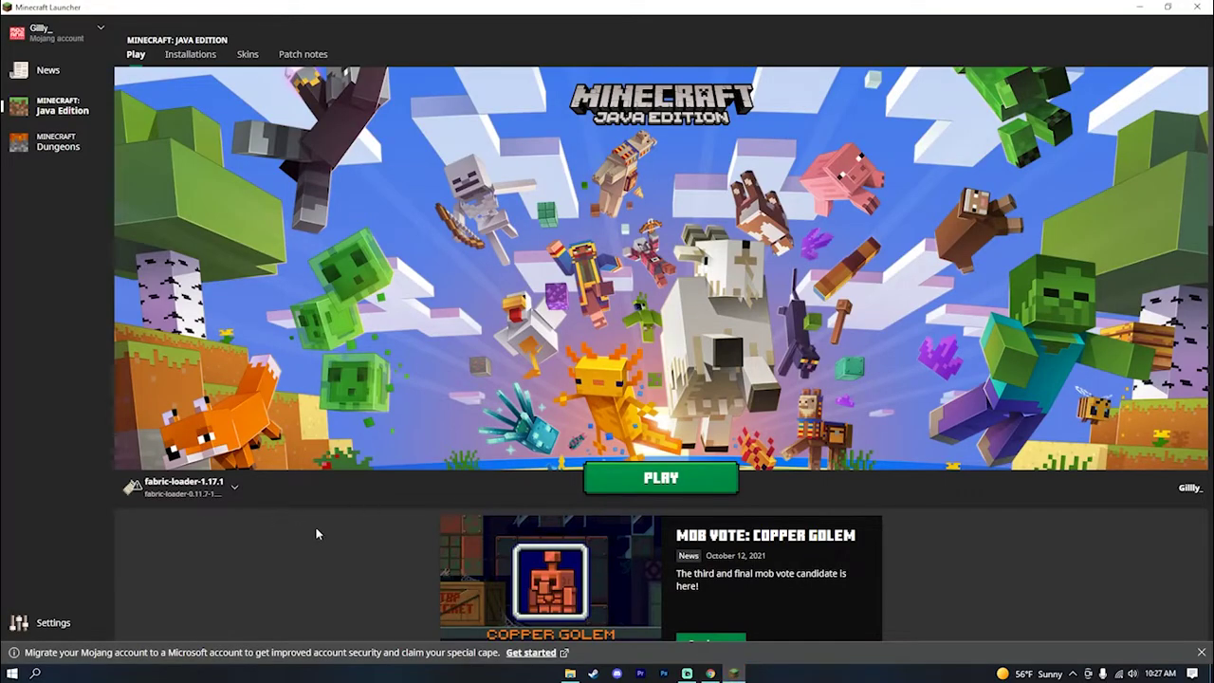
pyautogui.click(233, 487)
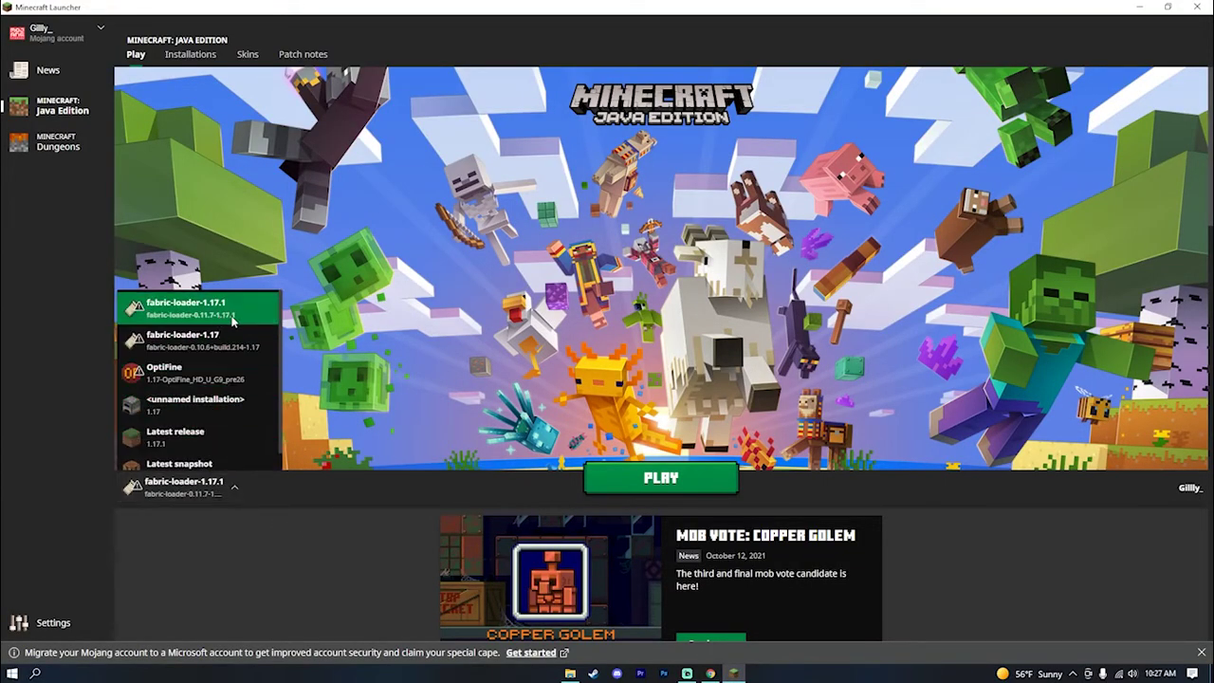
pyautogui.click(379, 507)
pyautogui.click(635, 486)
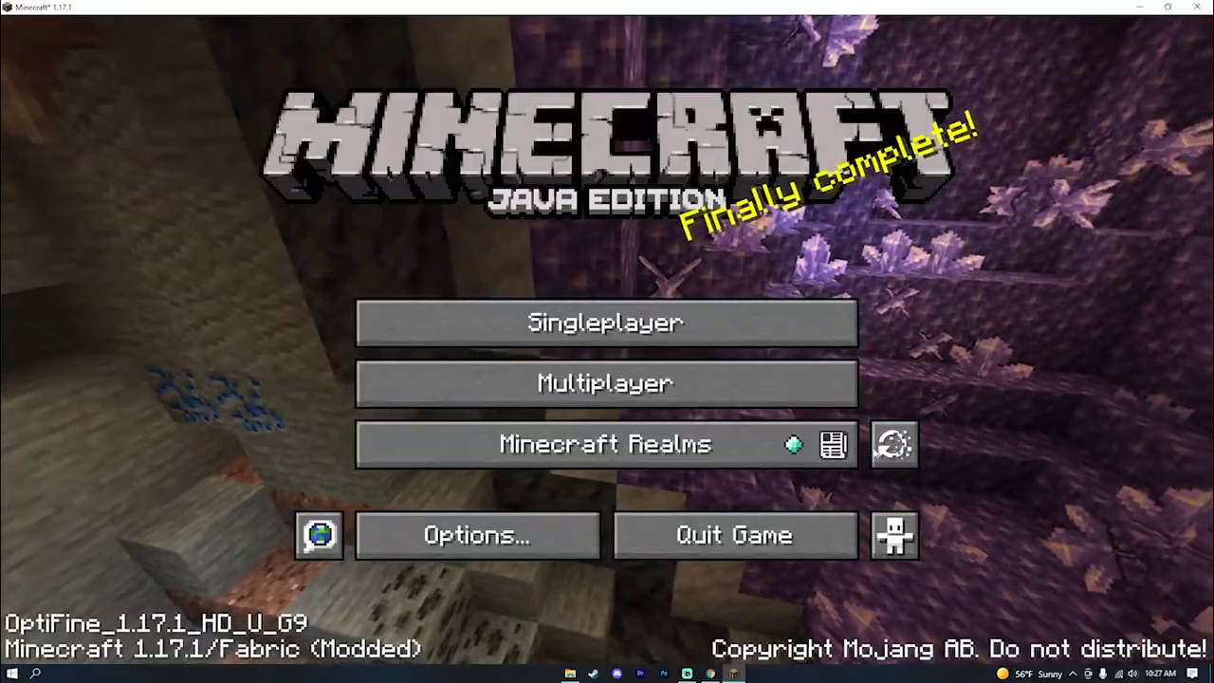
# Step: Open the Replay Viewer and load the Day 1 replay with its timeline controls
pyautogui.click(892, 441)
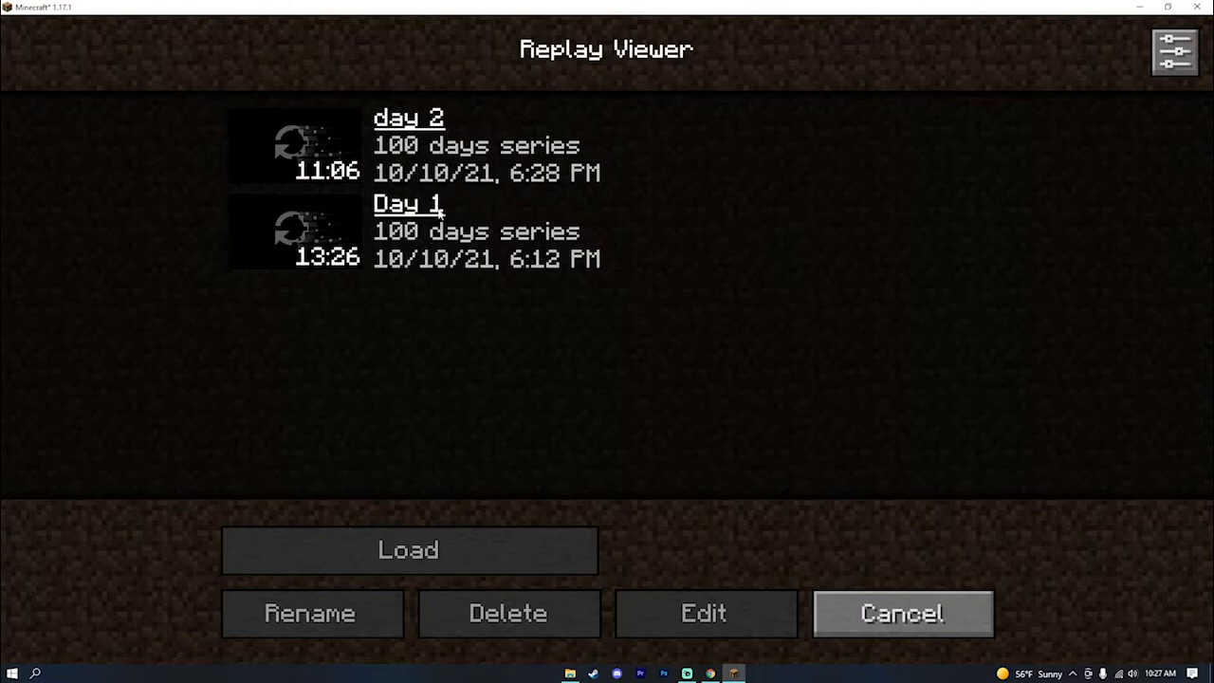
pyautogui.press('Escape')
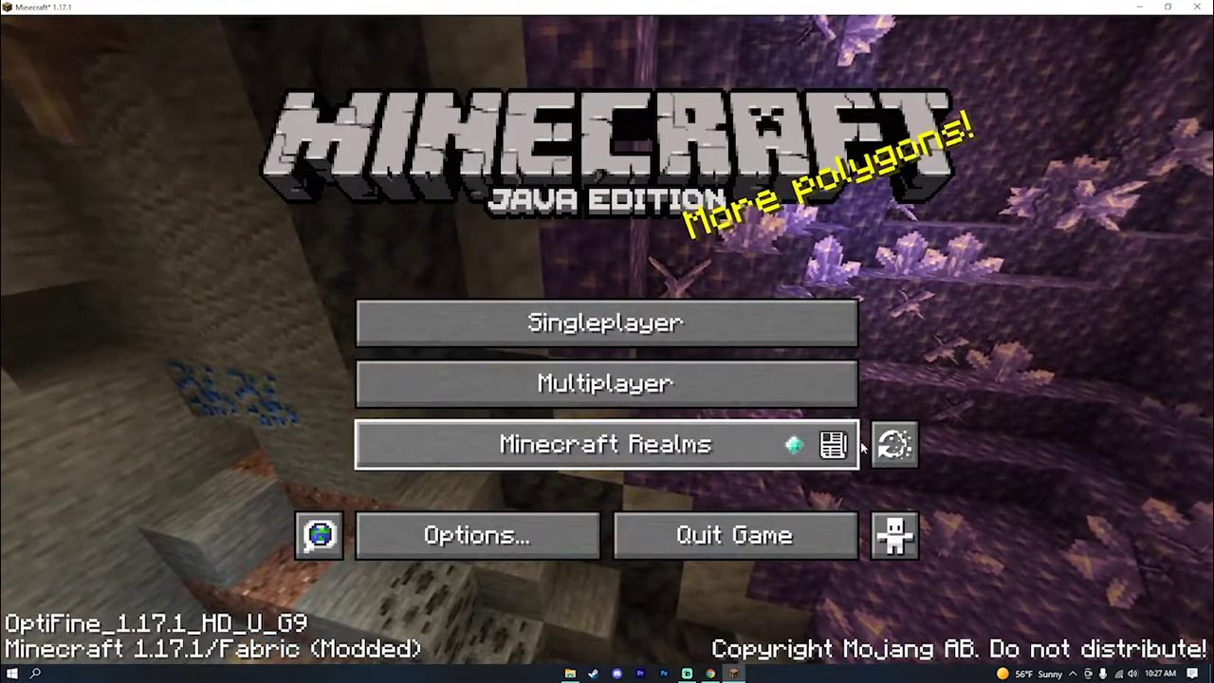
pyautogui.click(896, 446)
pyautogui.click(568, 232)
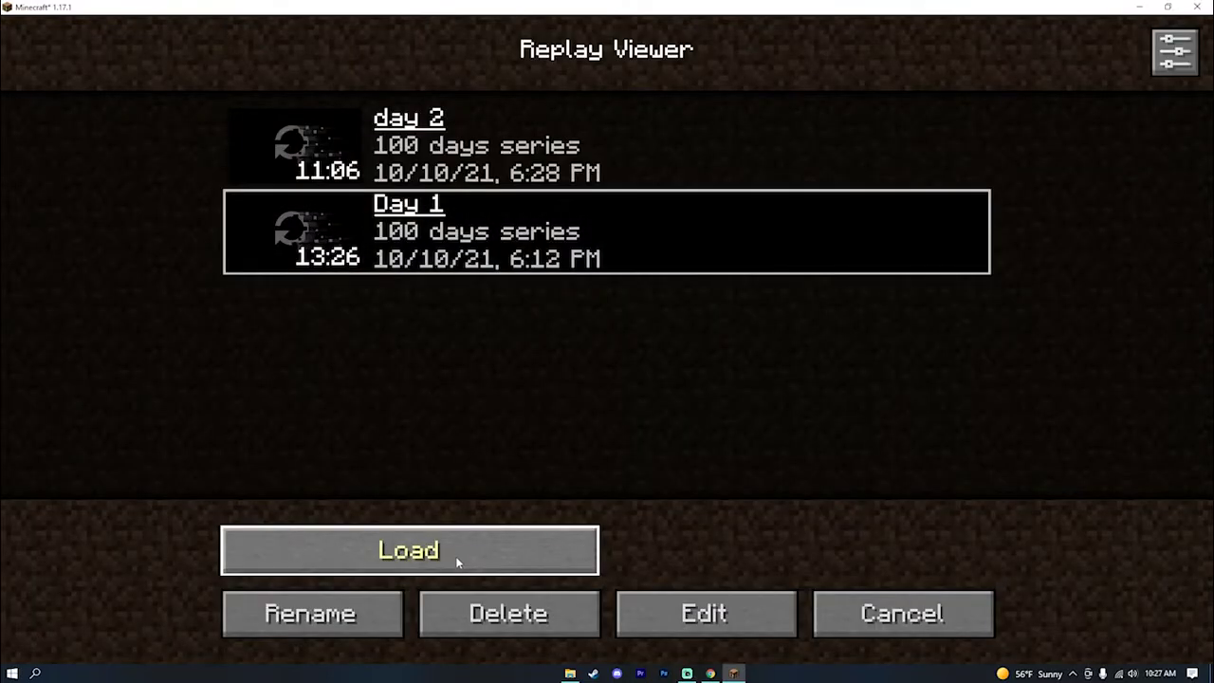
pyautogui.click(457, 563)
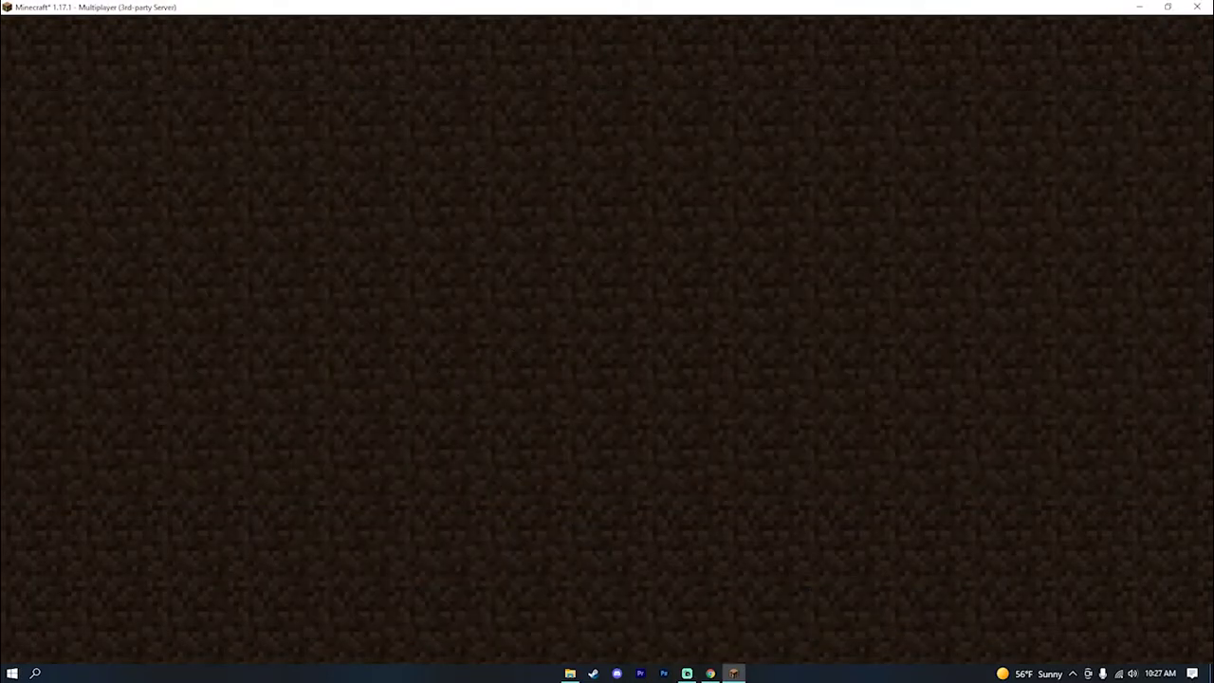
pyautogui.press('e')
pyautogui.press('e')
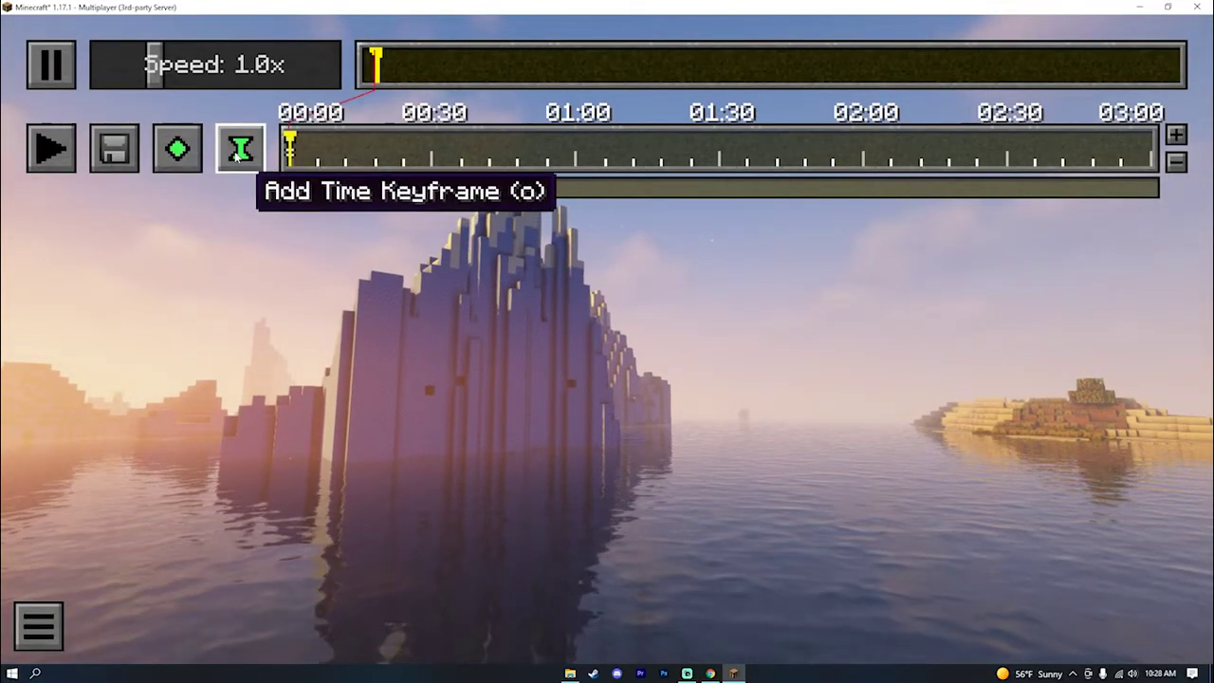
# Step: Add position and time keyframes near the start of the replay's keyframe timeline
pyautogui.click(199, 165)
pyautogui.click(240, 148)
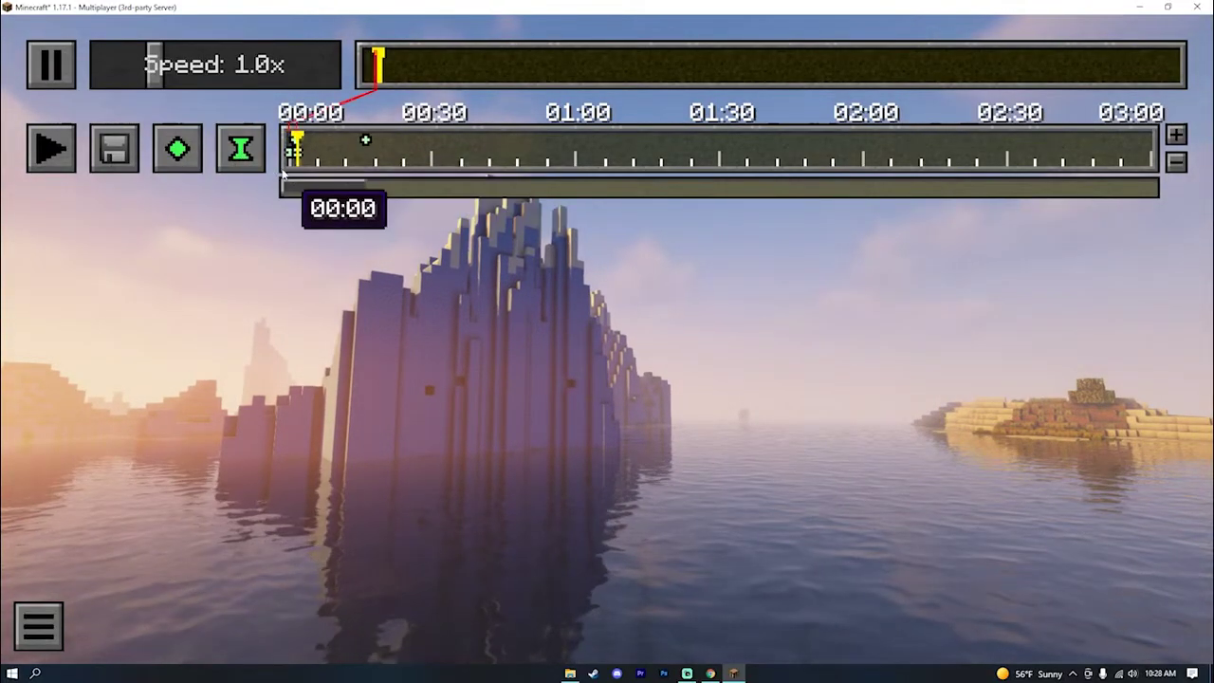
pyautogui.click(311, 151)
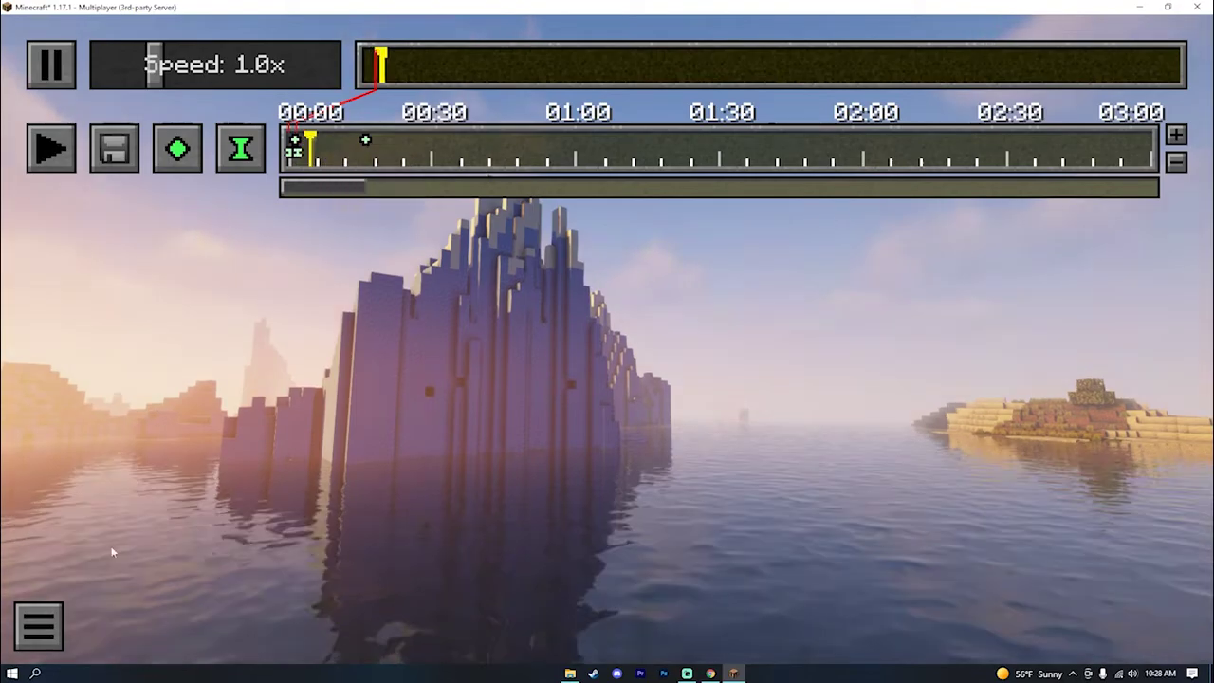
# Step: Open the Video Settings for rendering the camera path and go to the Command Line Settings section
pyautogui.click(119, 159)
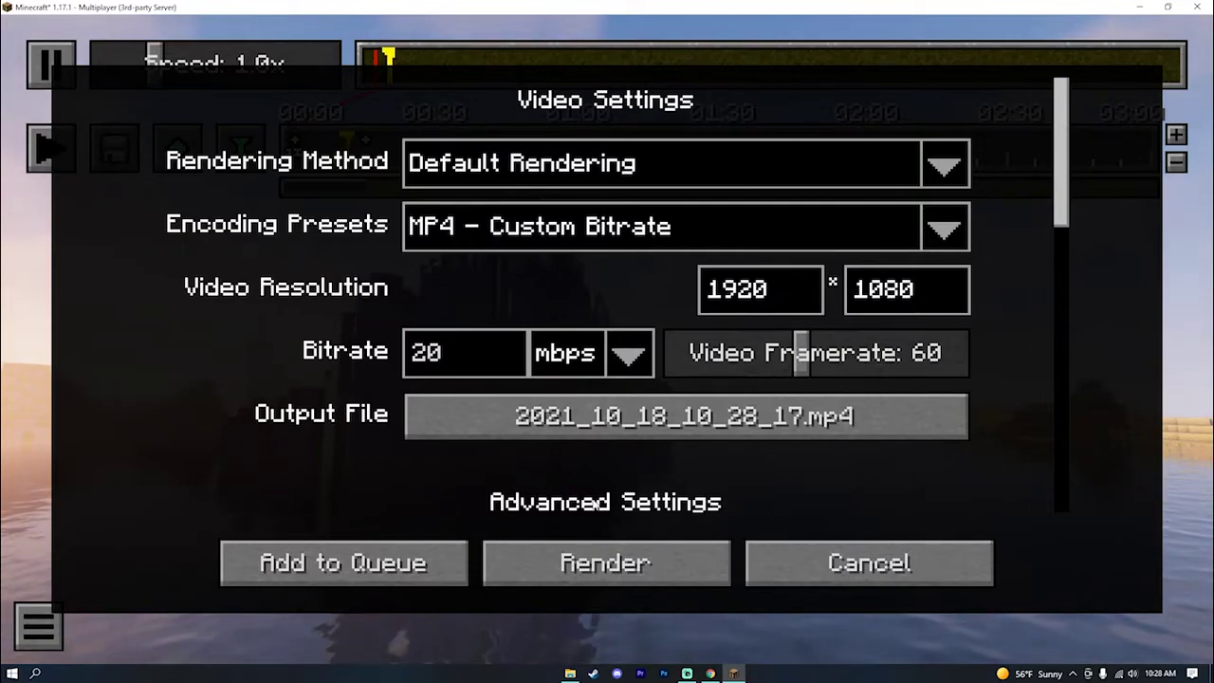
pyautogui.scroll(-10, 596, 504)
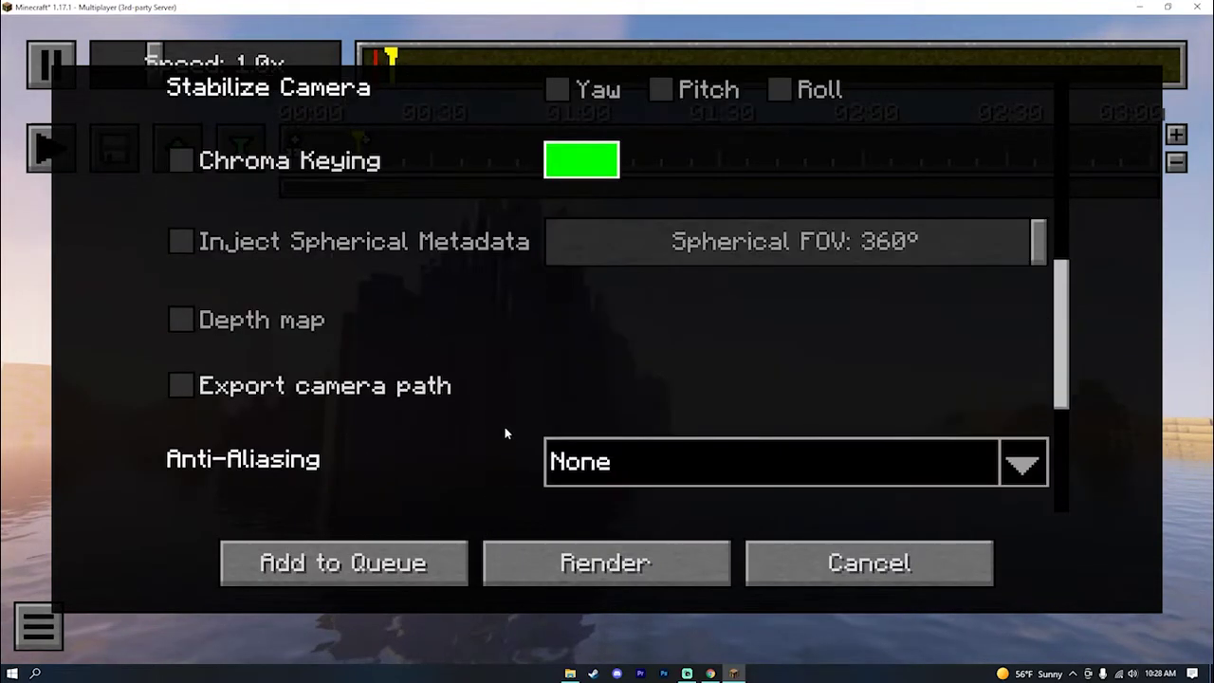
pyautogui.scroll(-5, 505, 431)
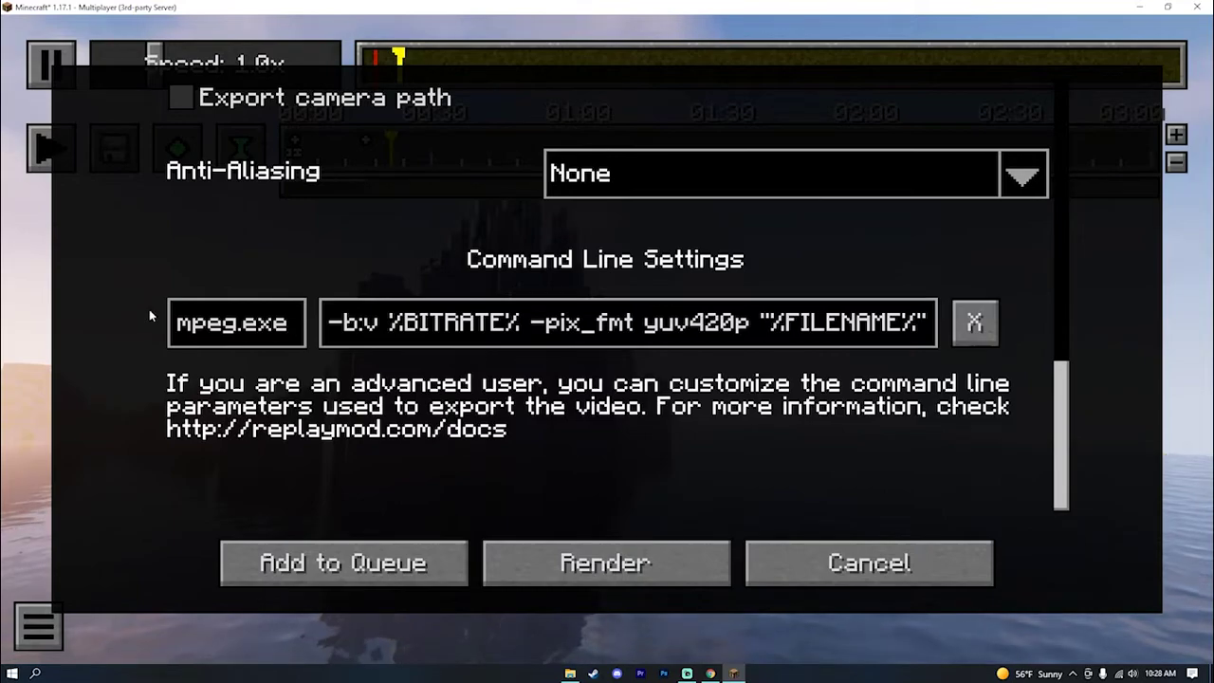
# Step: Switch to File Explorer and open the folder C:\Program Files (x86)\ffmpeg\bin
pyautogui.click(569, 673)
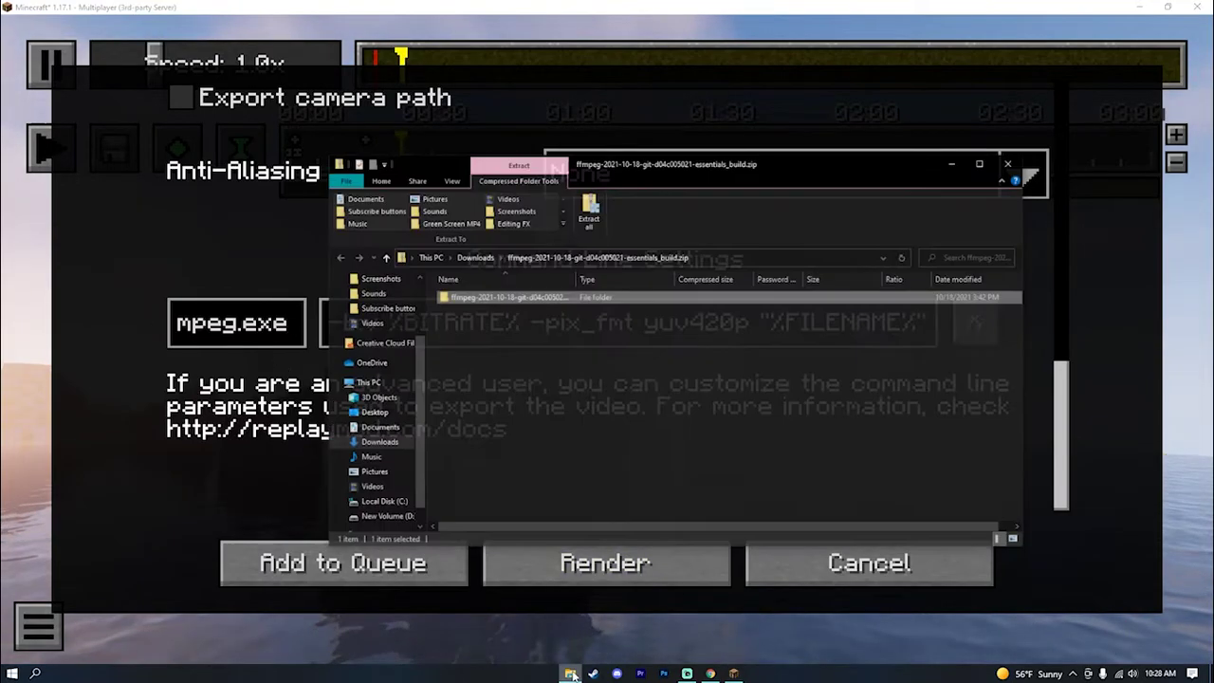
pyautogui.moveTo(830, 160); pyautogui.dragTo(920, 136)
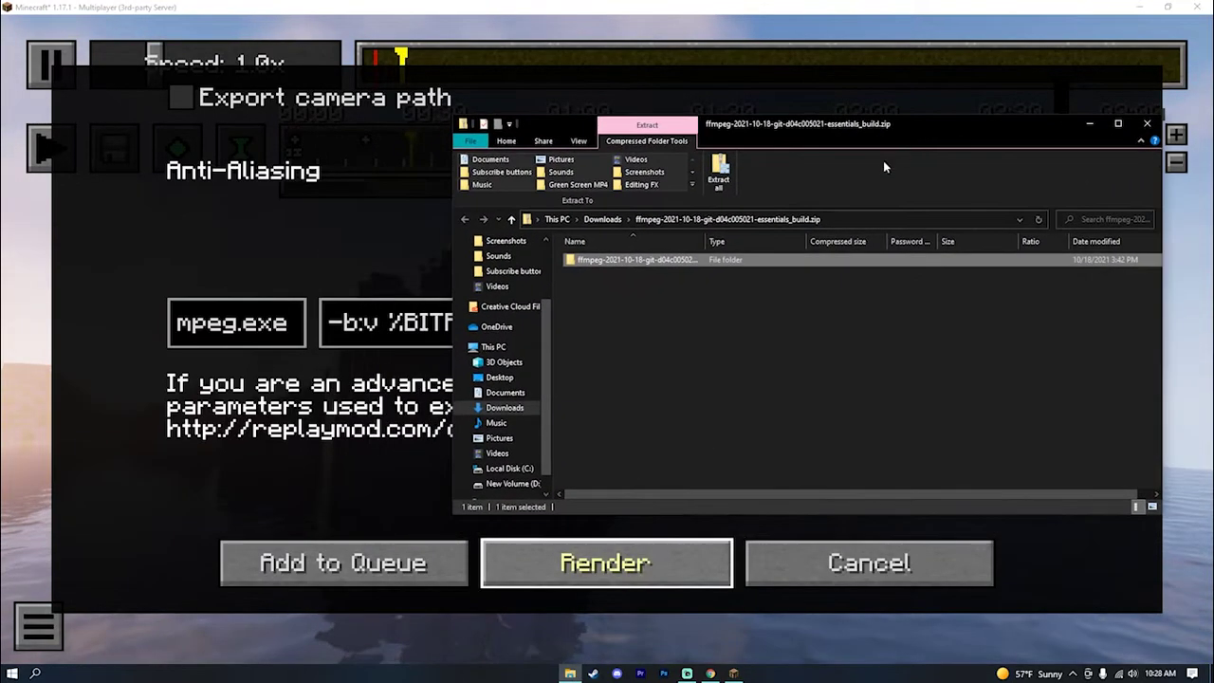
pyautogui.click(537, 468)
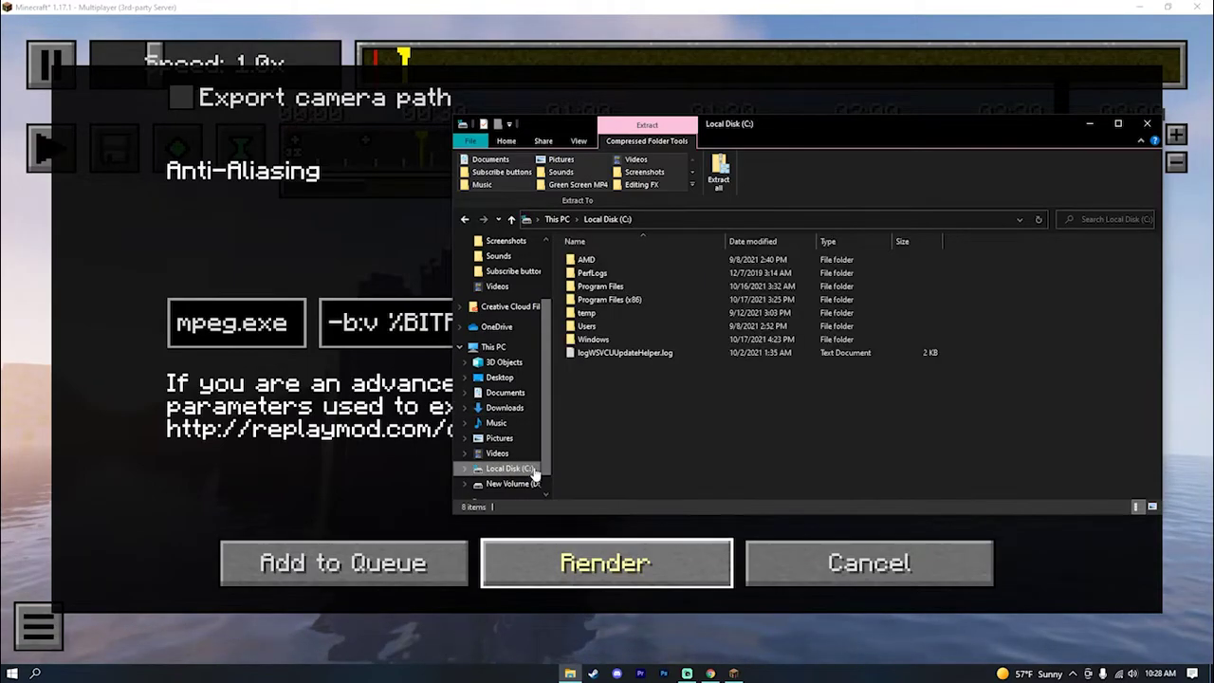
pyautogui.doubleClick(637, 300)
pyautogui.scroll(-3, 635, 302)
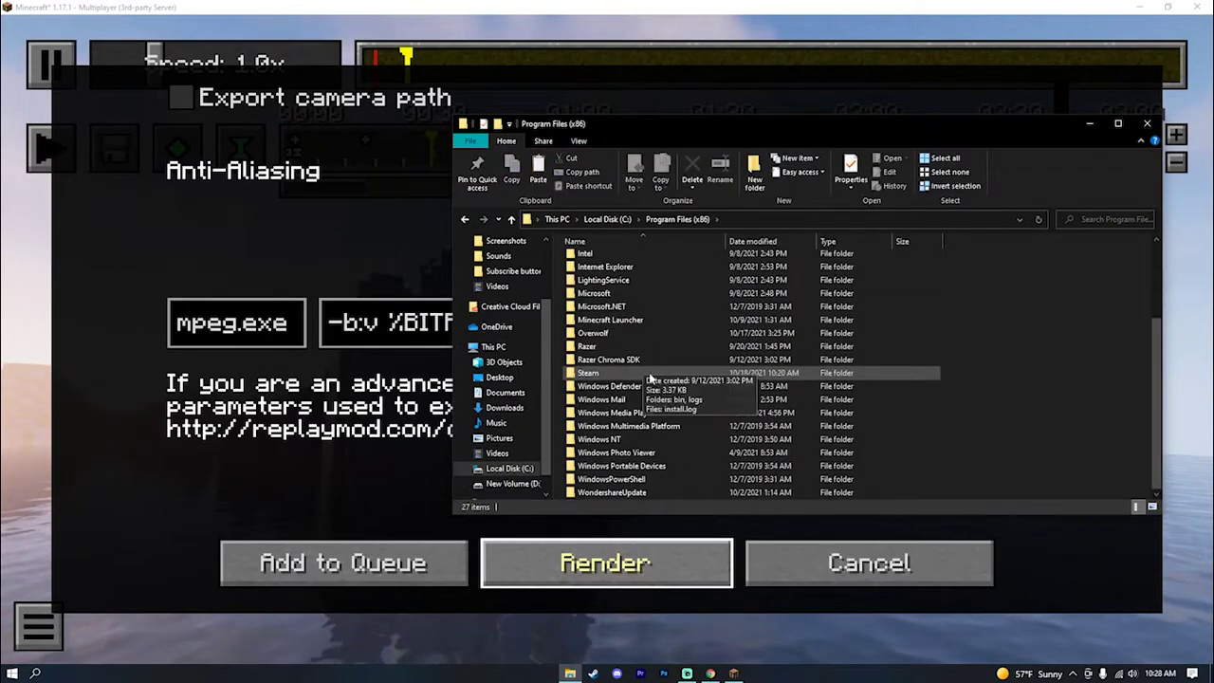
pyautogui.scroll(3, 621, 358)
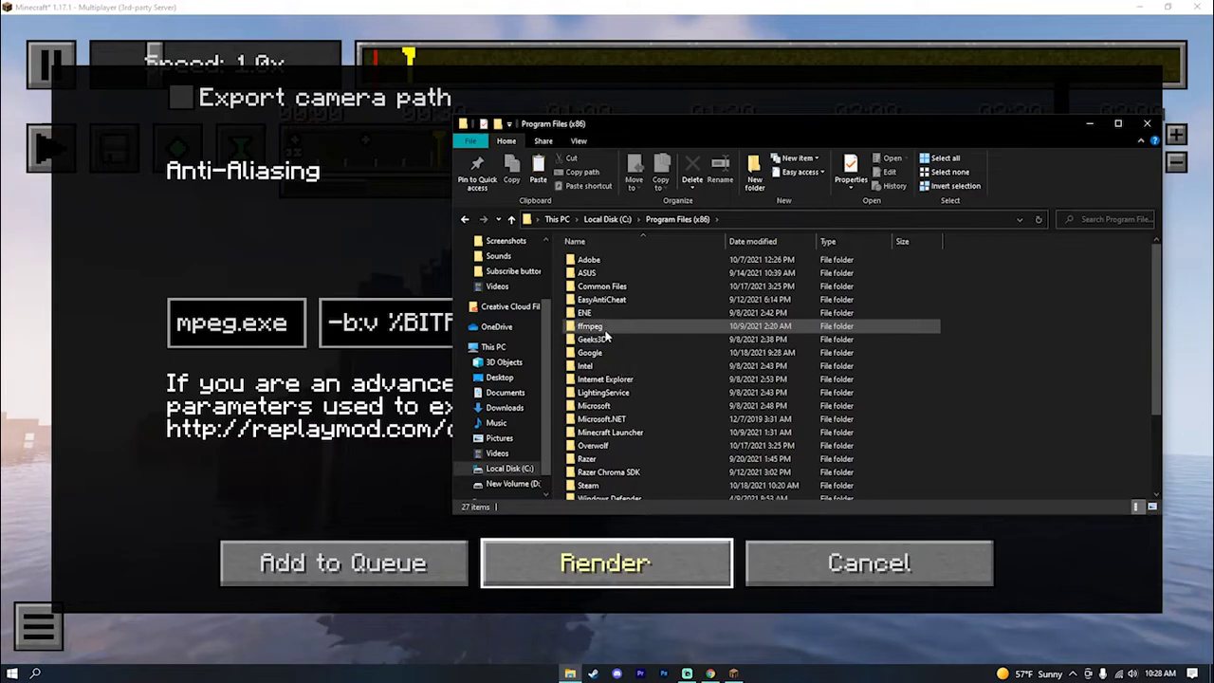
pyautogui.doubleClick(598, 326)
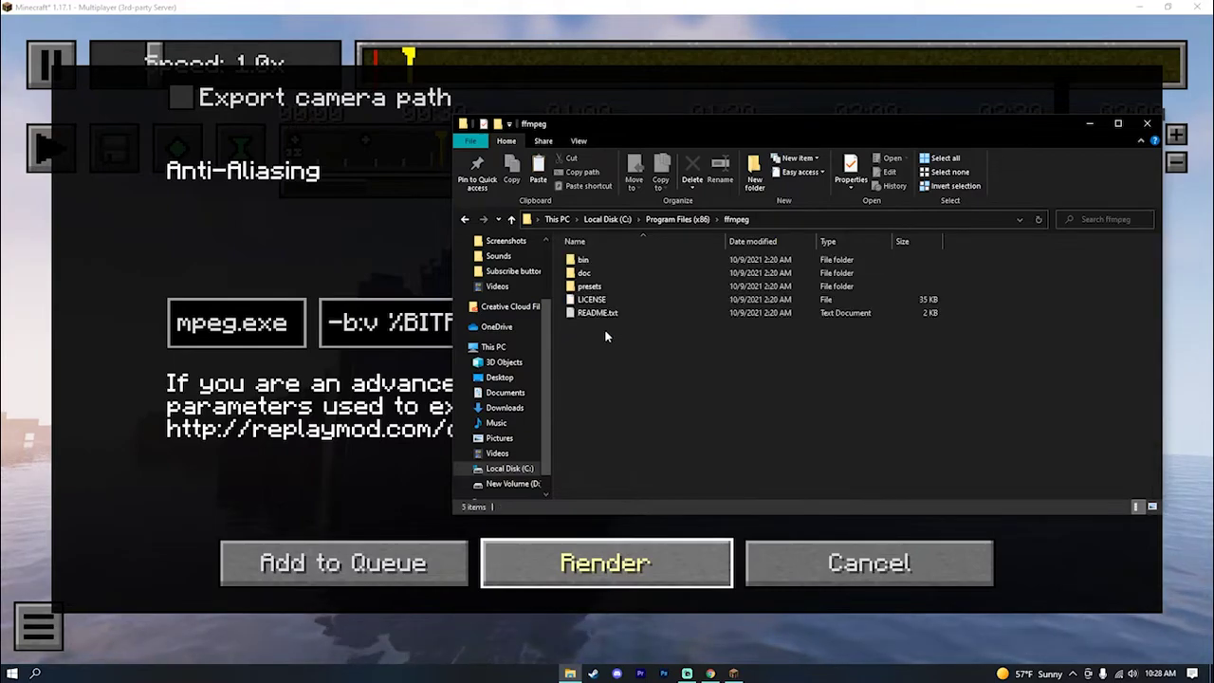
pyautogui.doubleClick(588, 262)
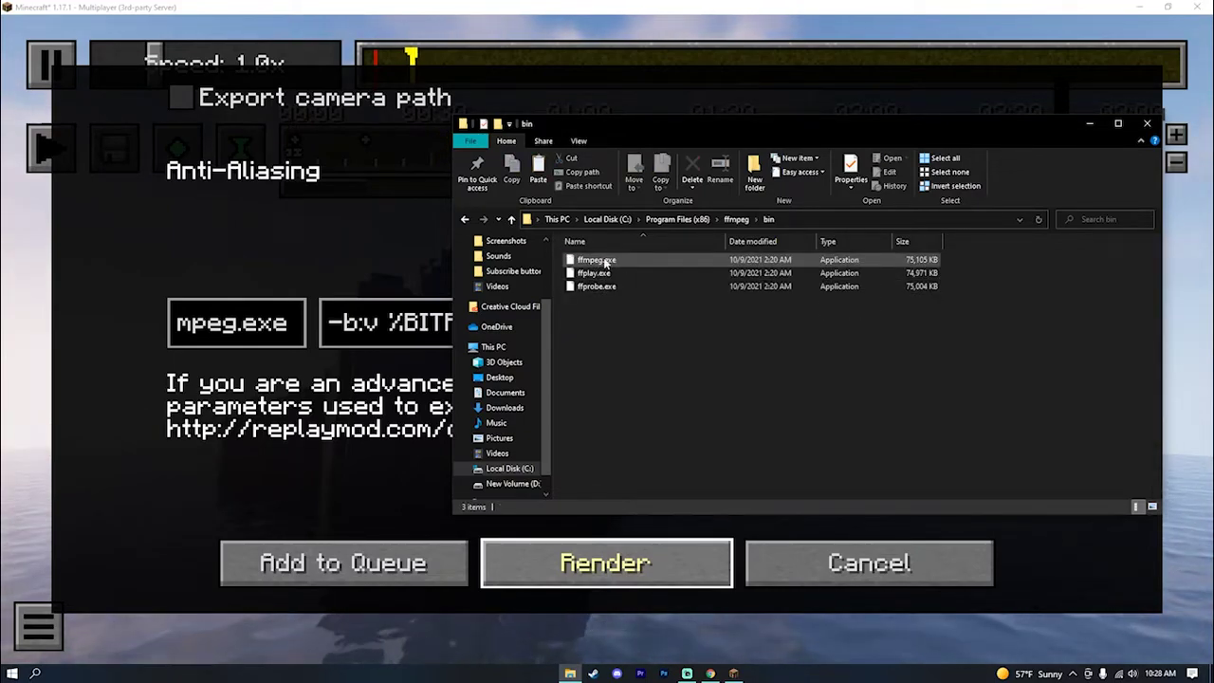
# Step: Open the properties of ffmpeg.exe, copy its Location path, and return to the game's render settings
pyautogui.rightClick(606, 265)
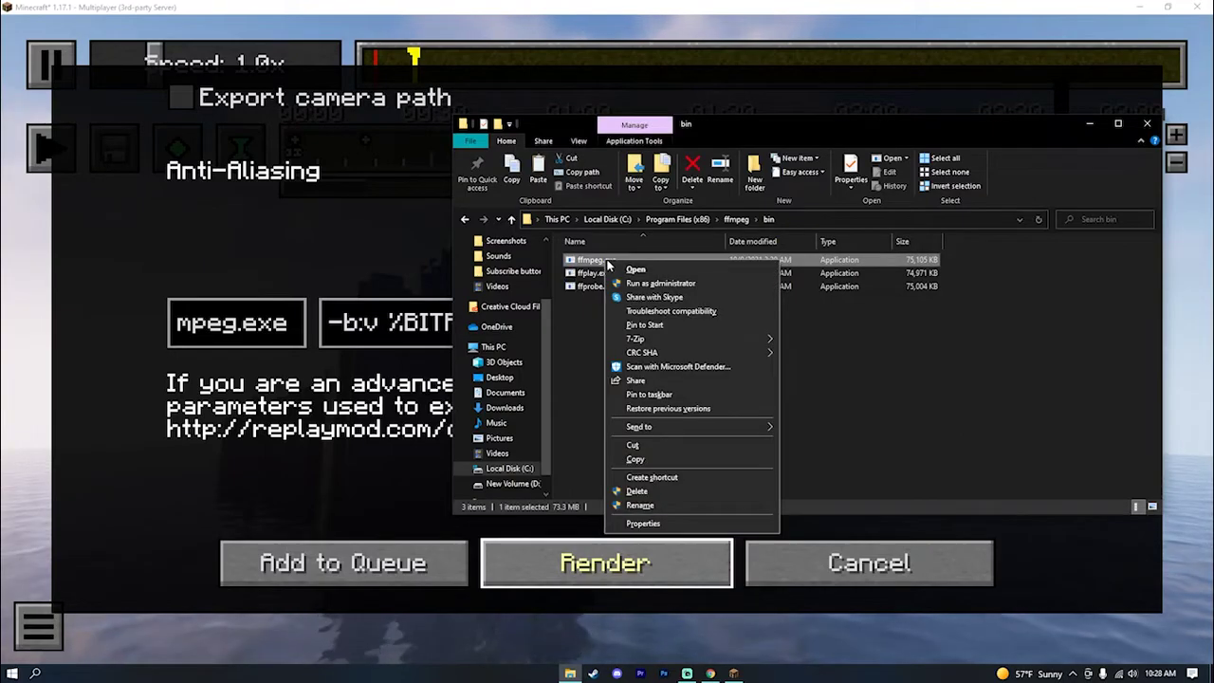
pyautogui.click(652, 521)
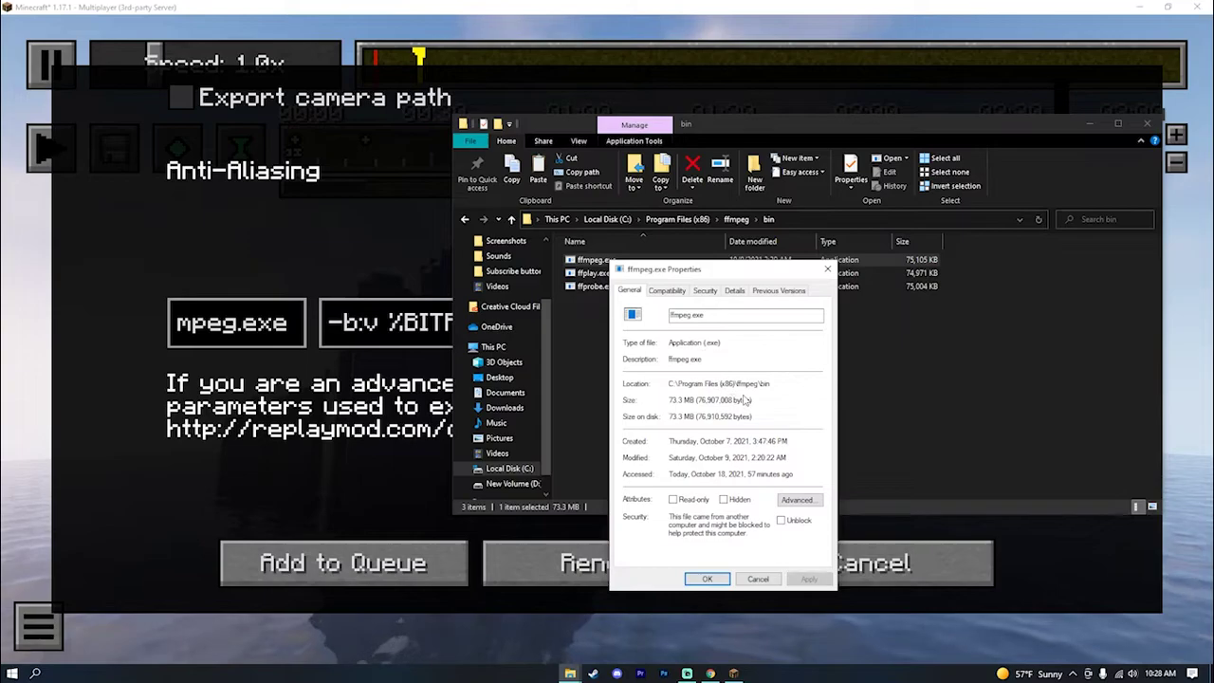
pyautogui.moveTo(758, 383); pyautogui.dragTo(680, 383)
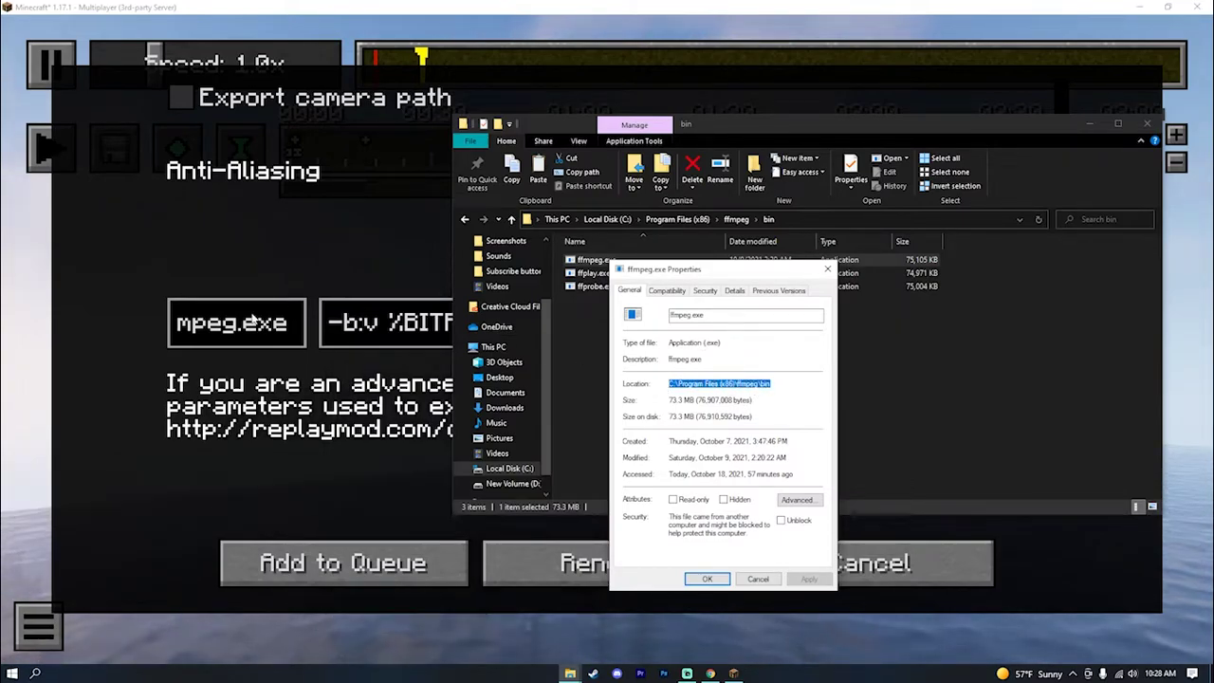
pyautogui.click(240, 254)
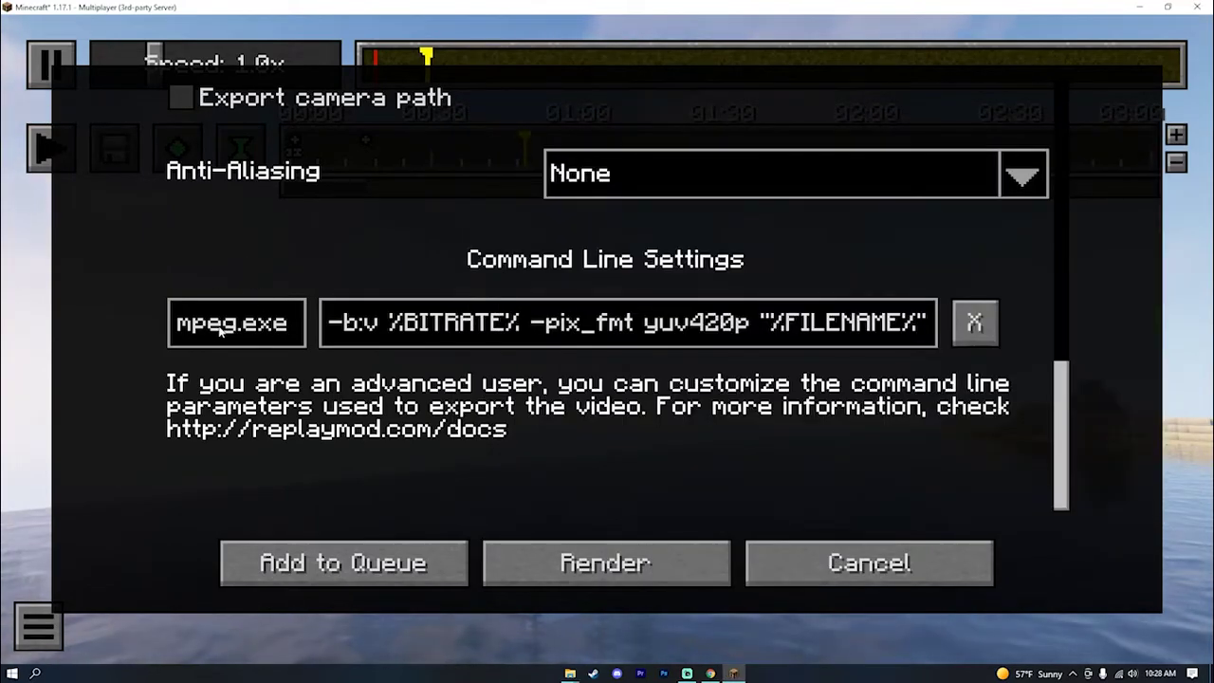
# Step: Examine the full FFmpeg executable path in the Command Line Settings from beginning to end
pyautogui.click(183, 328)
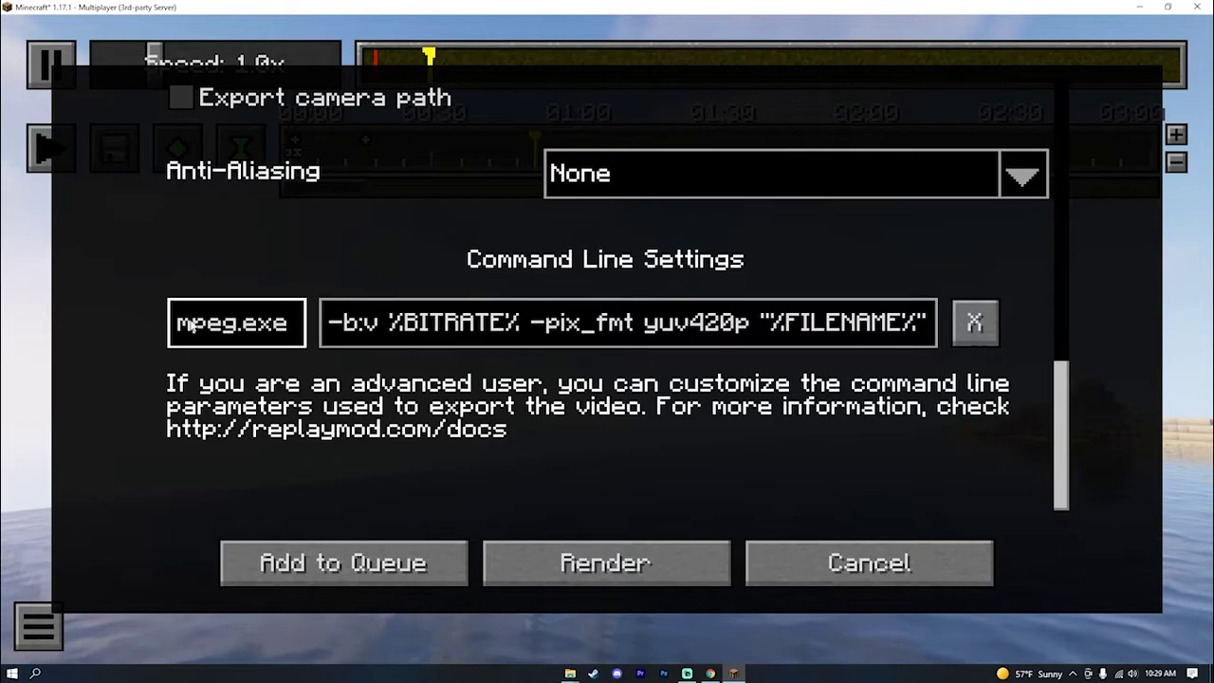
pyautogui.press('Left')
pyautogui.press('Left')
pyautogui.press('Left')
pyautogui.press('Left')
pyautogui.press('Left')
pyautogui.press('Left')
pyautogui.press('Left')
pyautogui.press('Left')
pyautogui.press('Left')
pyautogui.press('Left')
pyautogui.press('Left')
pyautogui.press('Left')
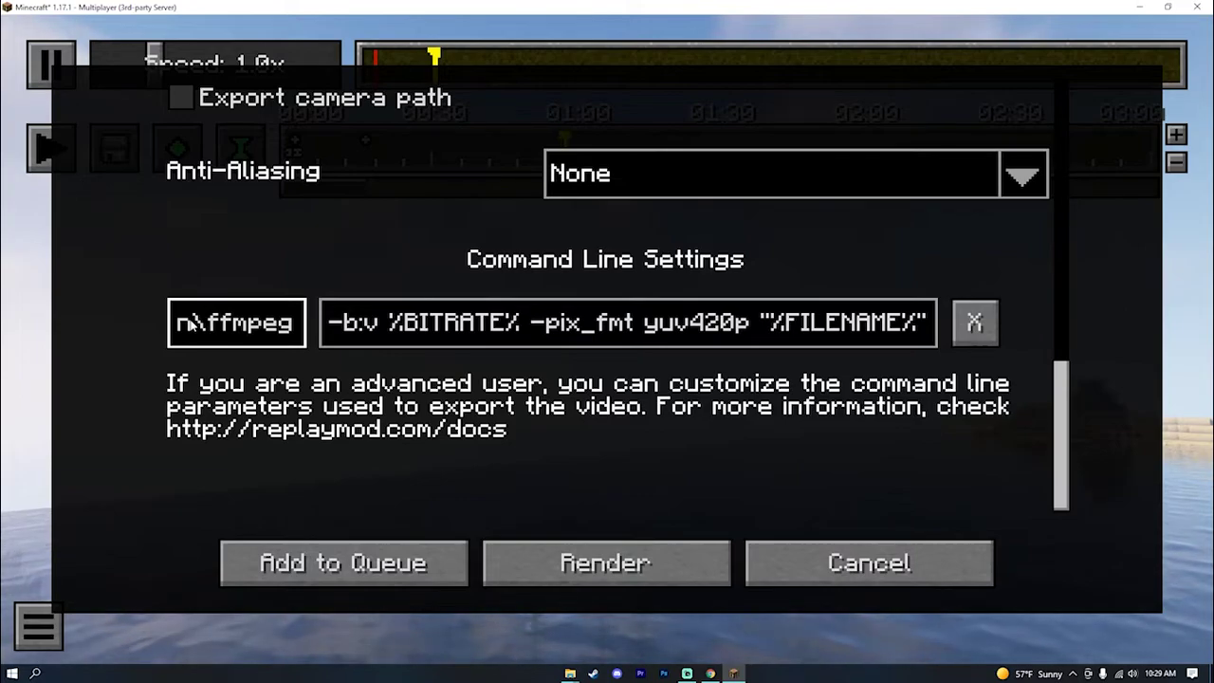
pyautogui.press('Right')
pyautogui.press('Right')
pyautogui.press('Right')
pyautogui.press('Right')
pyautogui.press('Right')
pyautogui.press('Right')
pyautogui.press('Right')
pyautogui.press('Right')
pyautogui.press('Right')
pyautogui.press('Right')
pyautogui.press('Right')
pyautogui.press('Right')
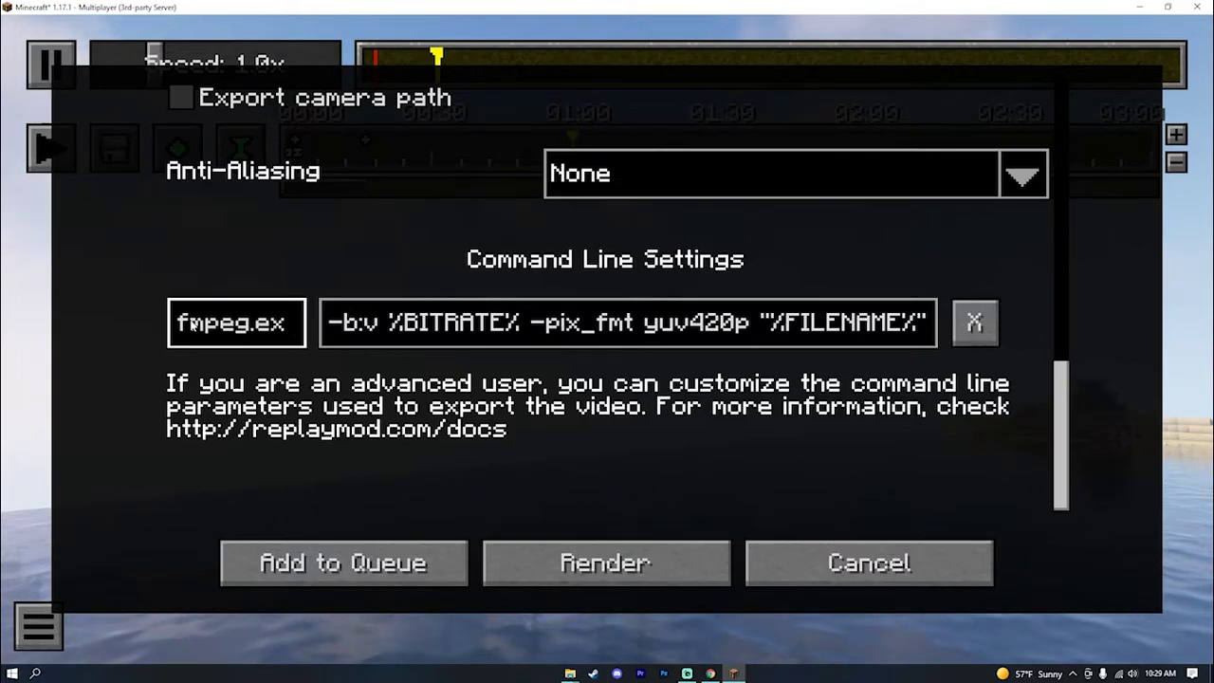
# Step: Remove \ffmpeg.exe from the end of the executable path in the Command Line Settings
pyautogui.press('BackSpace')
pyautogui.press('BackSpace')
pyautogui.press('BackSpace')
pyautogui.press('BackSpace')
pyautogui.press('BackSpace')
pyautogui.press('BackSpace')
pyautogui.press('BackSpace')
pyautogui.press('BackSpace')
pyautogui.press('BackSpace')
pyautogui.press('BackSpace')
pyautogui.press('BackSpace')
# Step: Recheck the Location path in the ffmpeg.exe properties, and cancel the render's Video Settings
pyautogui.moveTo(572, 673)
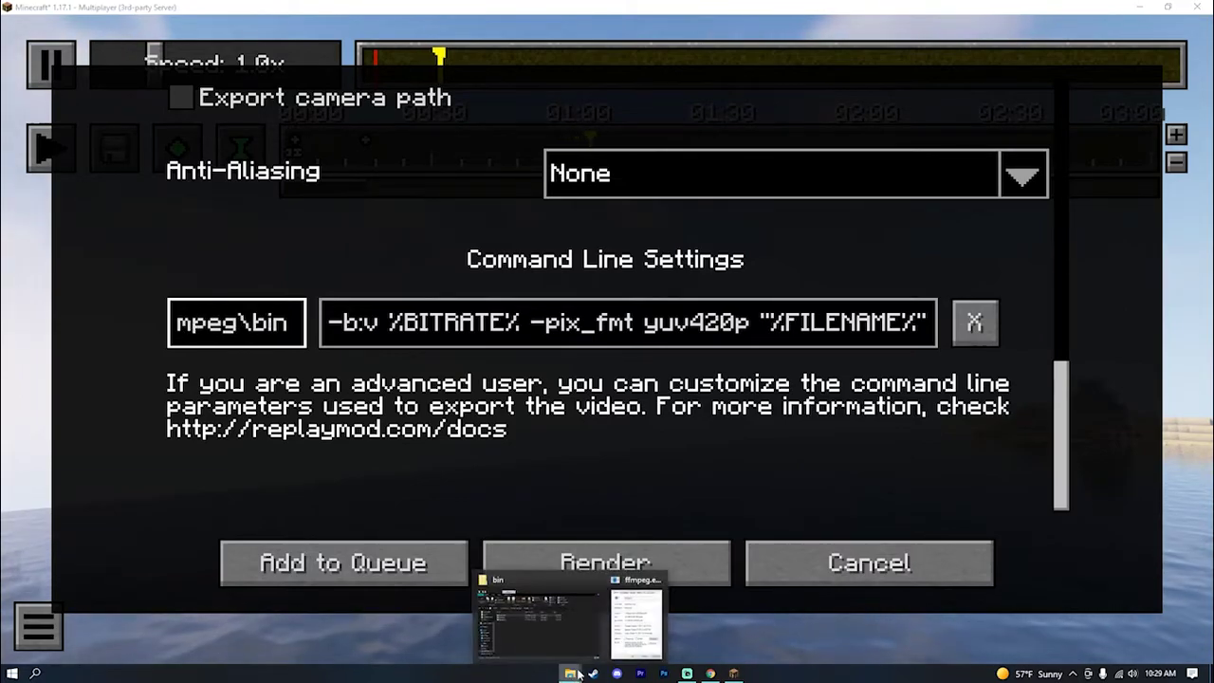
pyautogui.click(637, 617)
pyautogui.moveTo(772, 383); pyautogui.dragTo(667, 383)
pyautogui.click(775, 384)
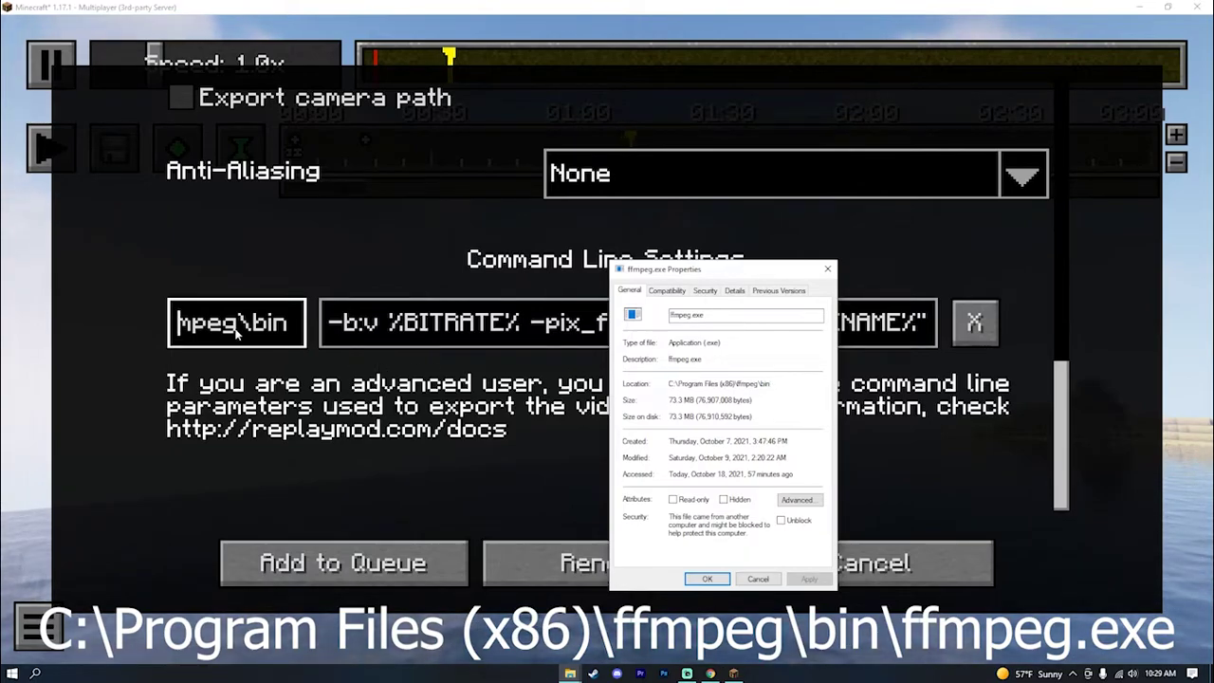
pyautogui.click(292, 251)
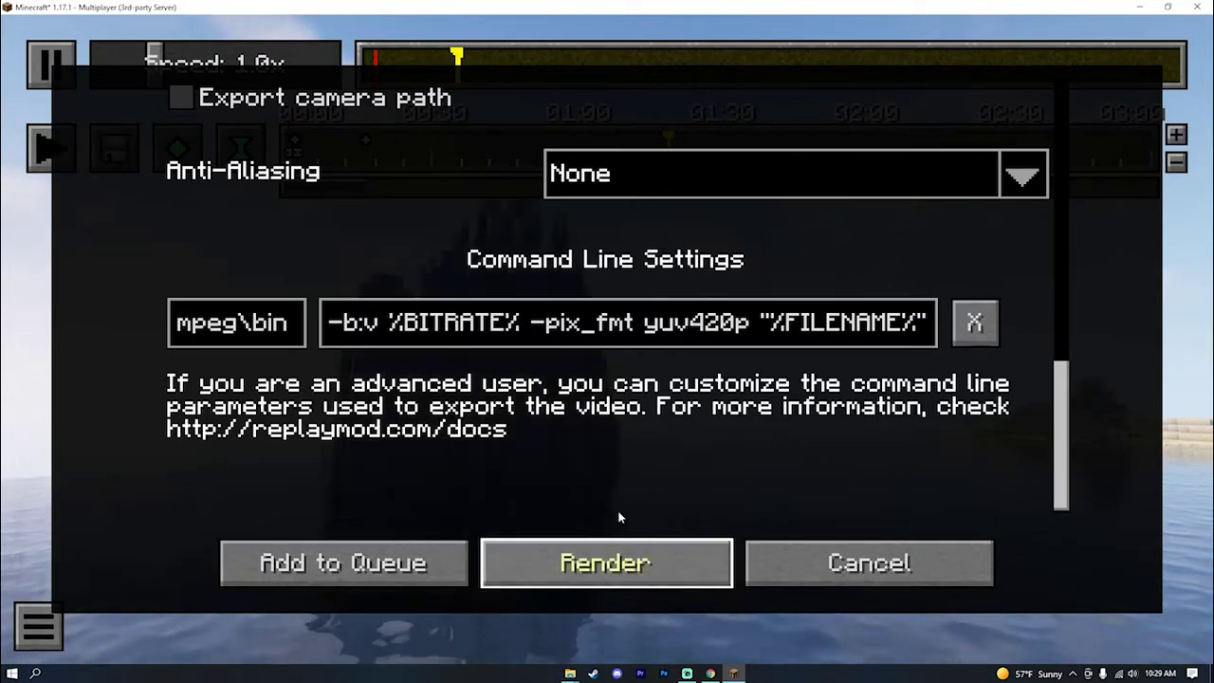
pyautogui.click(843, 585)
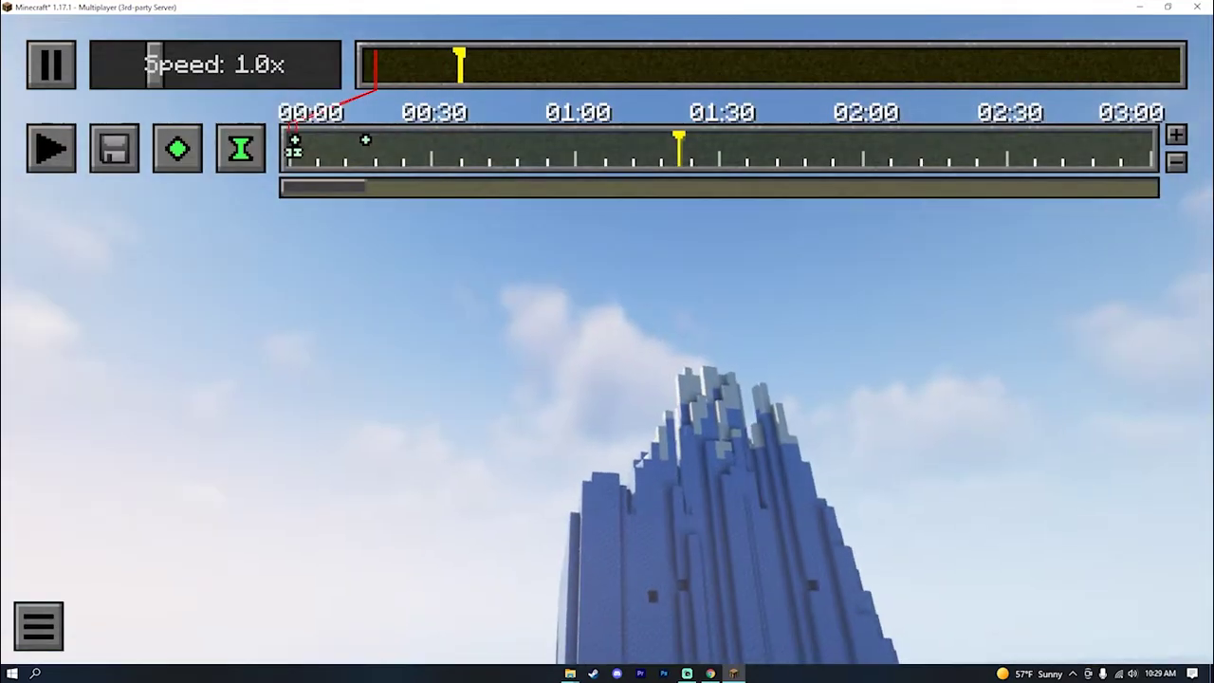